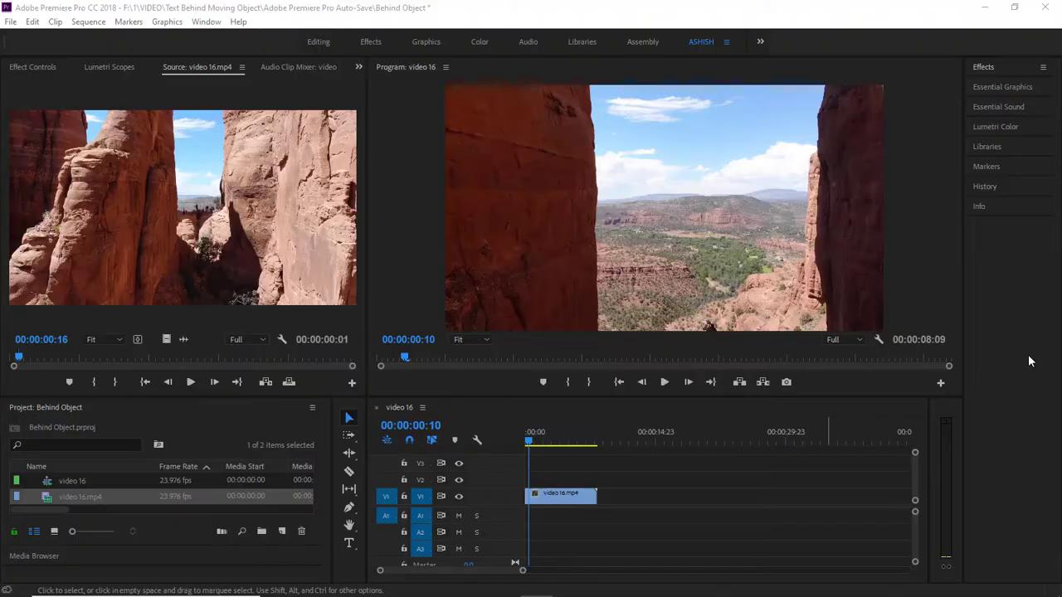
Type a MOUNTAIN title in the sky on the left of the Program monitor
mouse_move(541, 452)
mouse_down()
mouse_move(525, 469)
mouse_move(588, 448)
mouse_up()
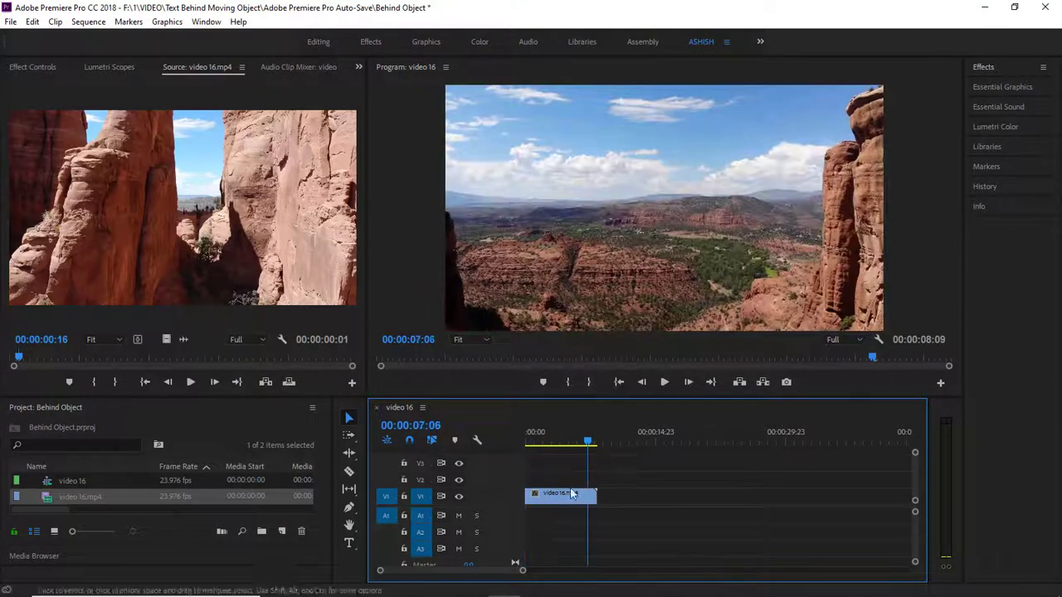
click(581, 494)
click(349, 542)
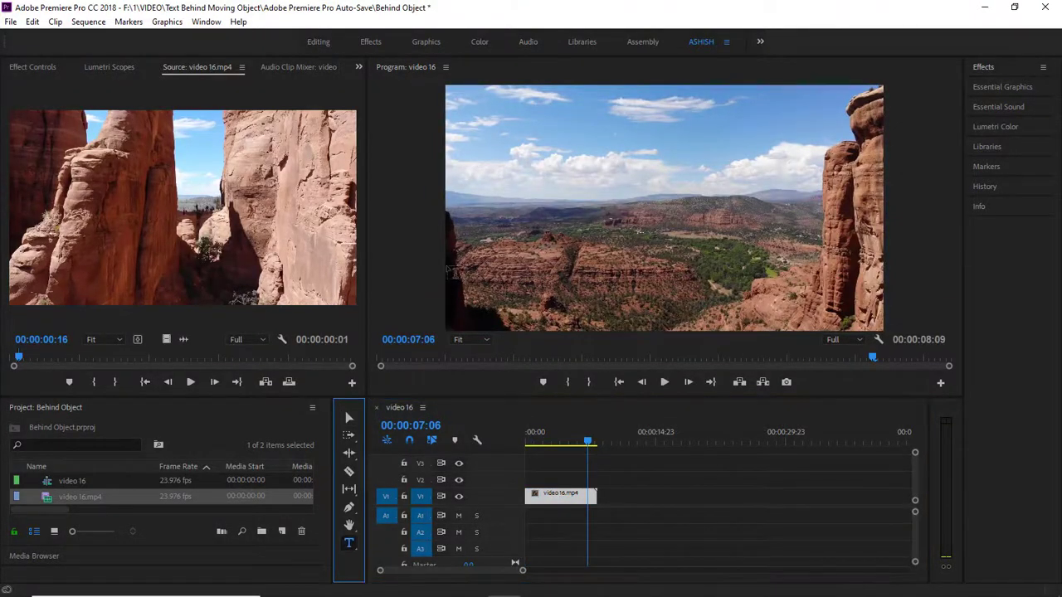
click(457, 177)
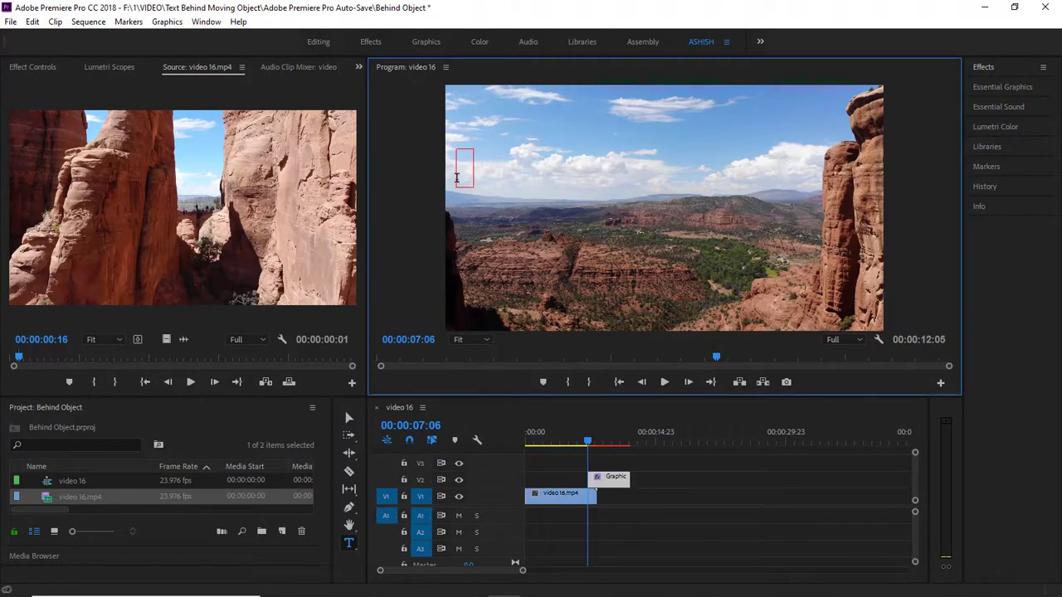
text(MOU)
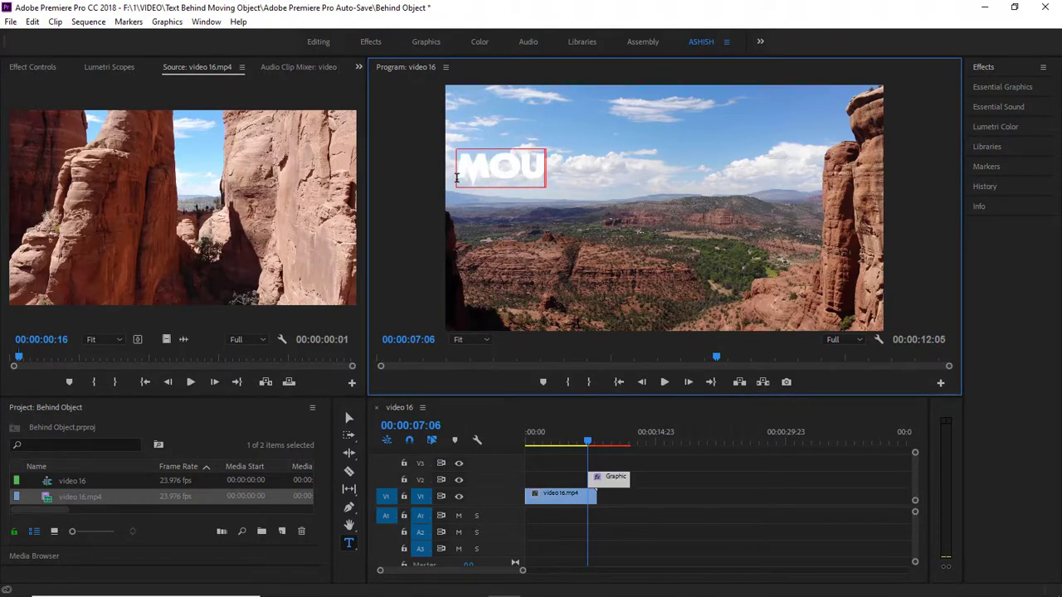
text(NTAIN)
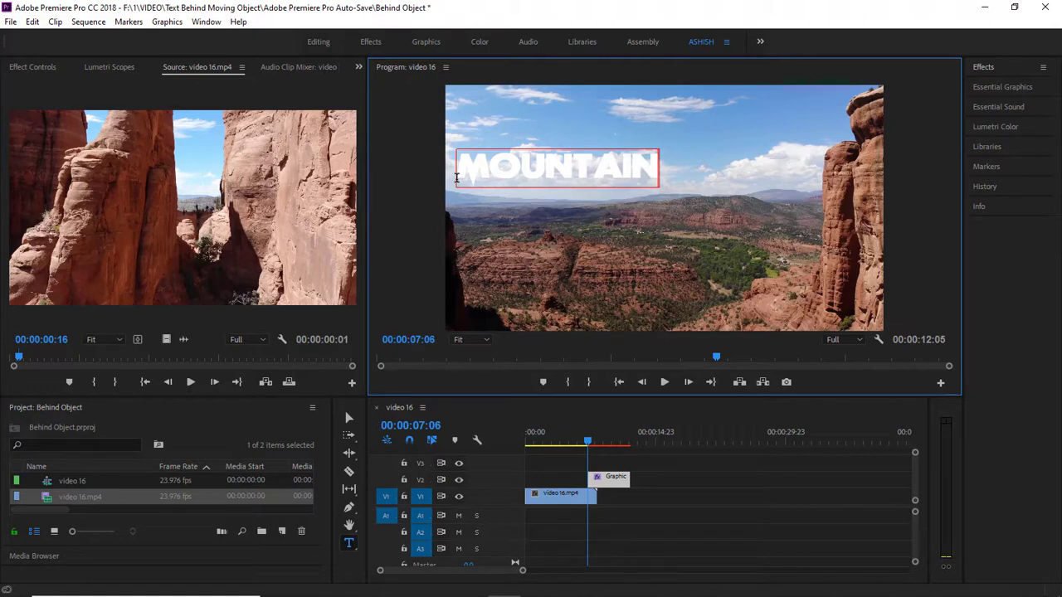
Move the MOUNTAIN title clip to the sequence start and extend it to the video's length
click(599, 484)
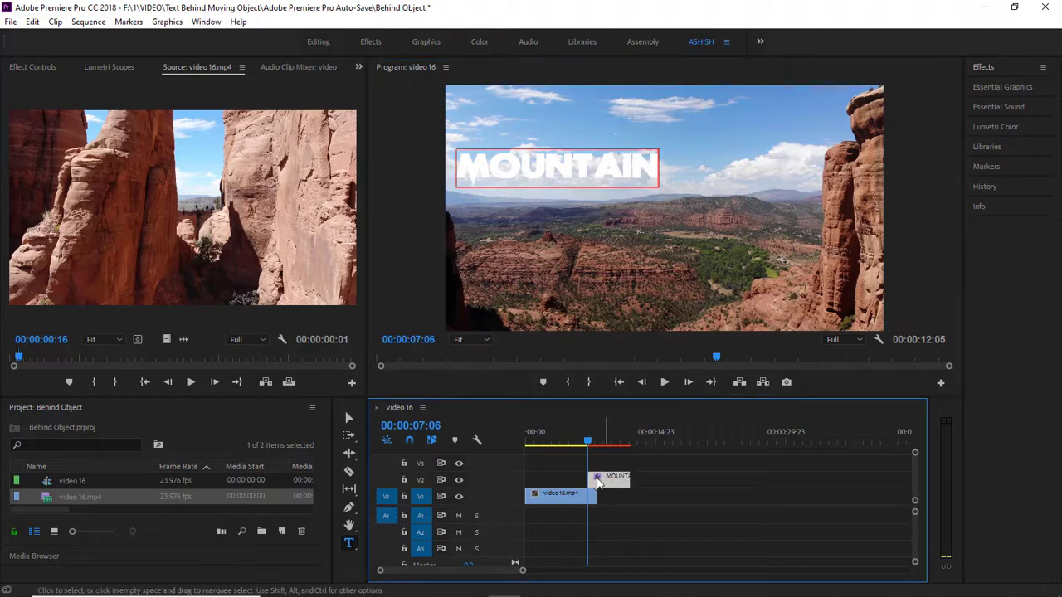
drag(598, 484, 535, 484)
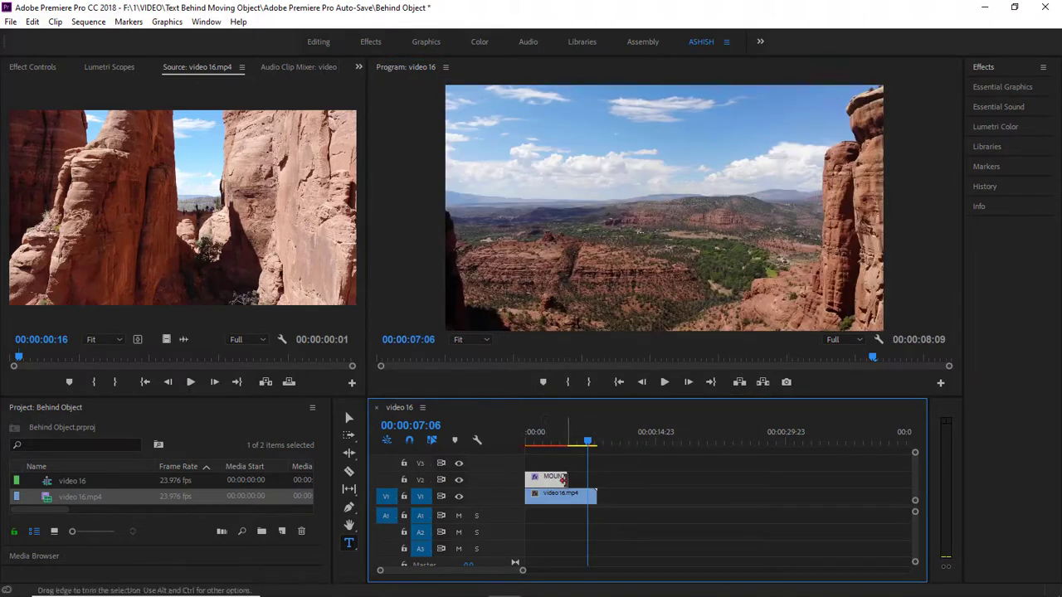
drag(570, 480, 595, 479)
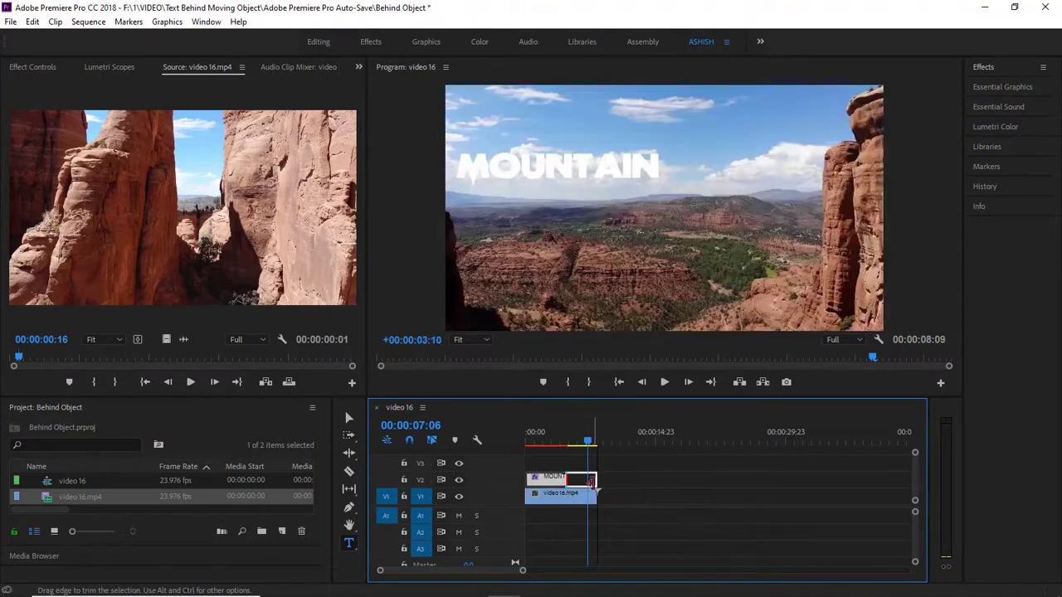
Set the MOUNTAIN text's font to Swiss921 BT and its size to 372
click(50, 68)
click(181, 302)
scroll(266, 265, down, 3)
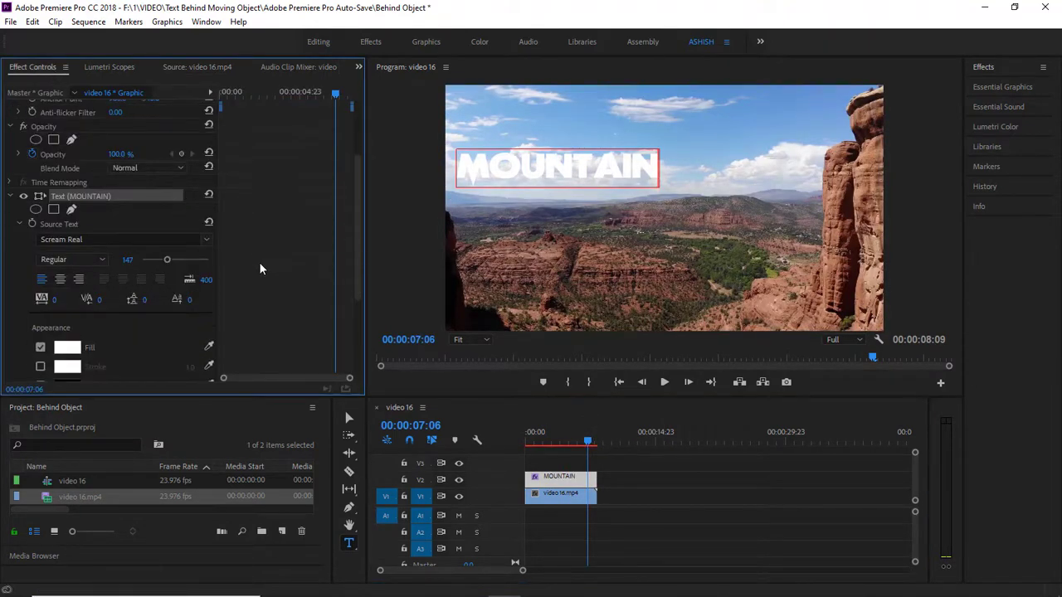
double_click(475, 181)
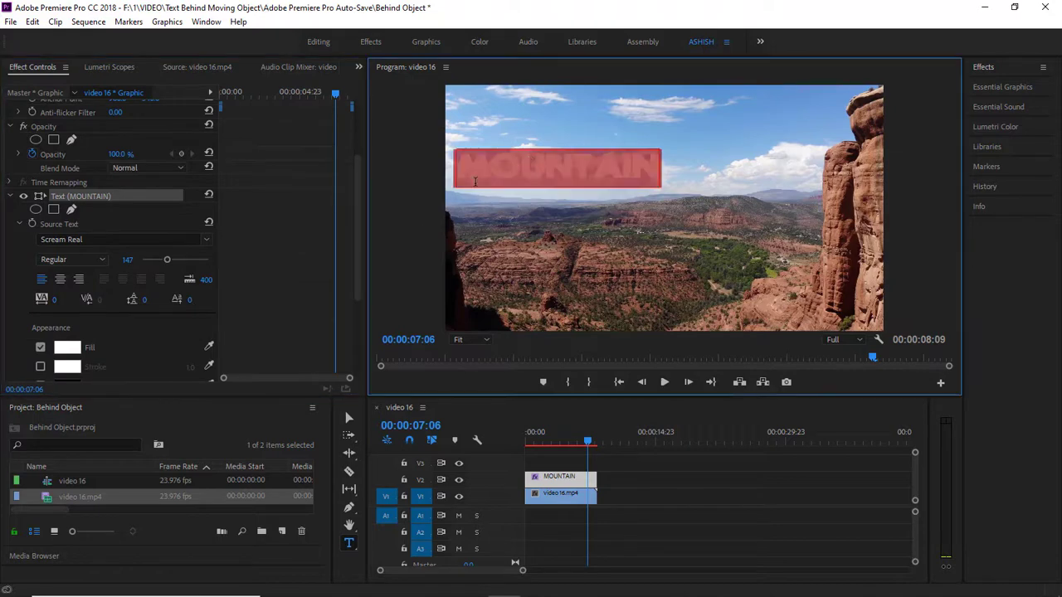
click(207, 241)
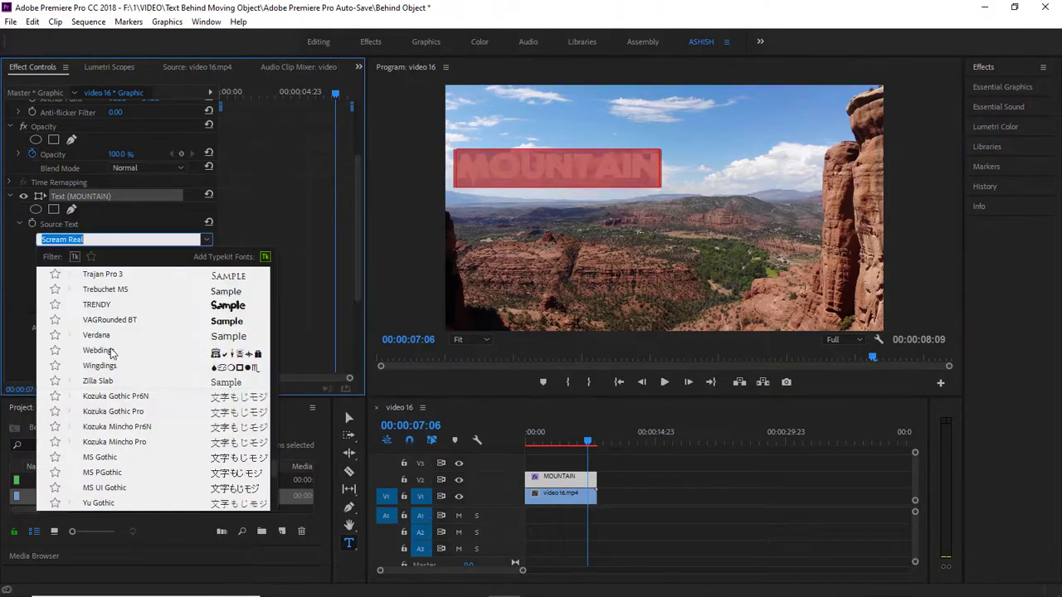
scroll(113, 355, up, 5)
click(95, 397)
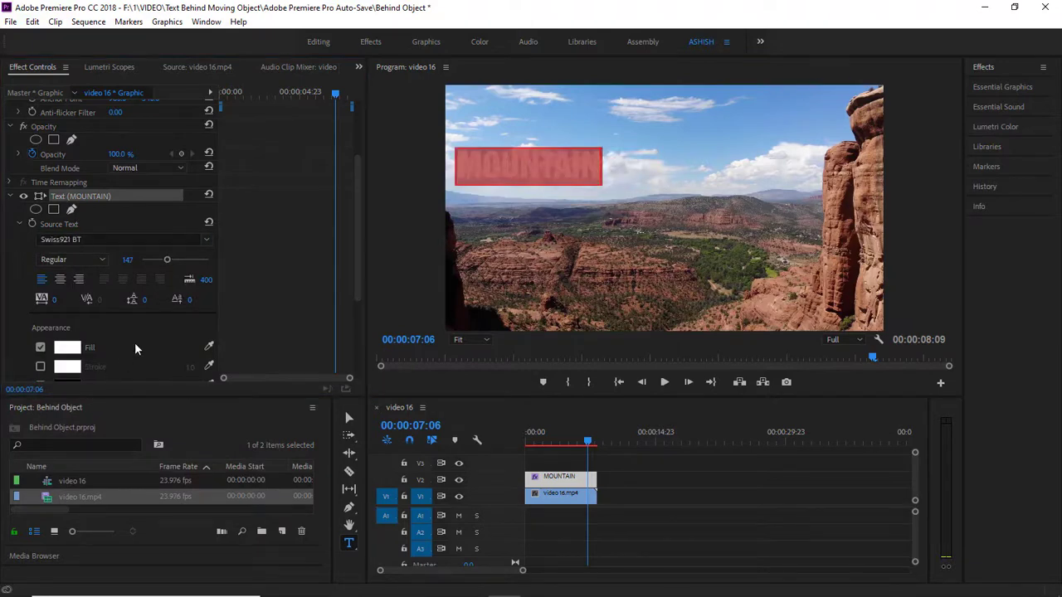
drag(168, 261, 207, 264)
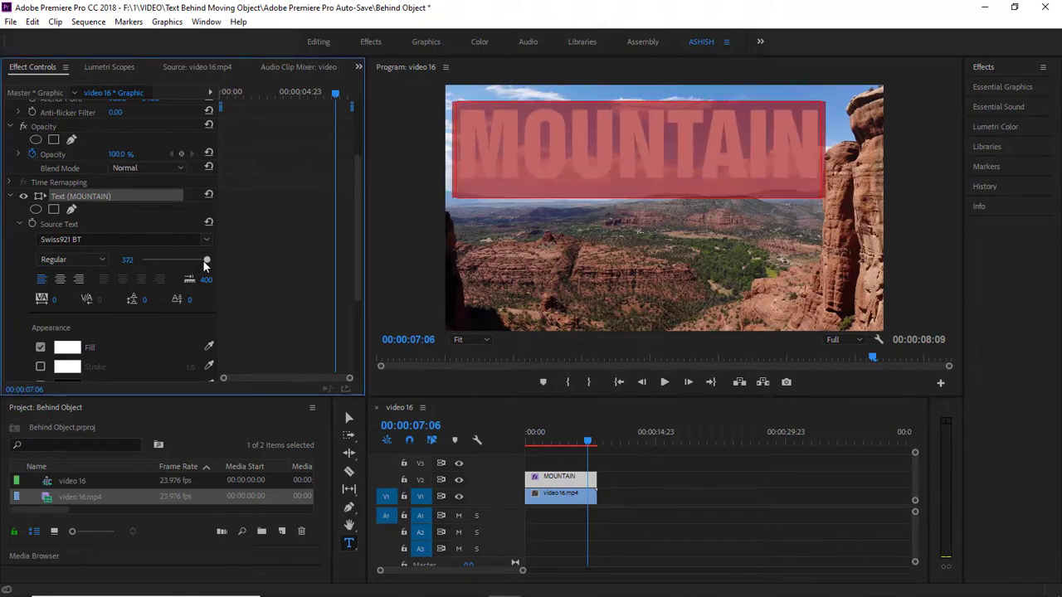
Check the enlarged title's placement across the sky at a later frame with the Selection tool
click(597, 436)
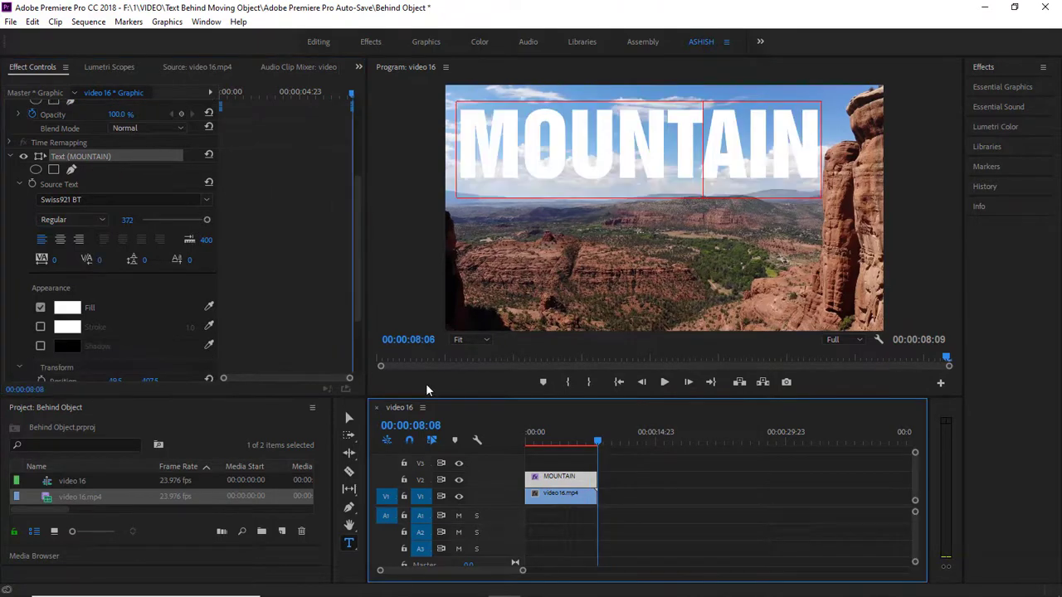
click(351, 420)
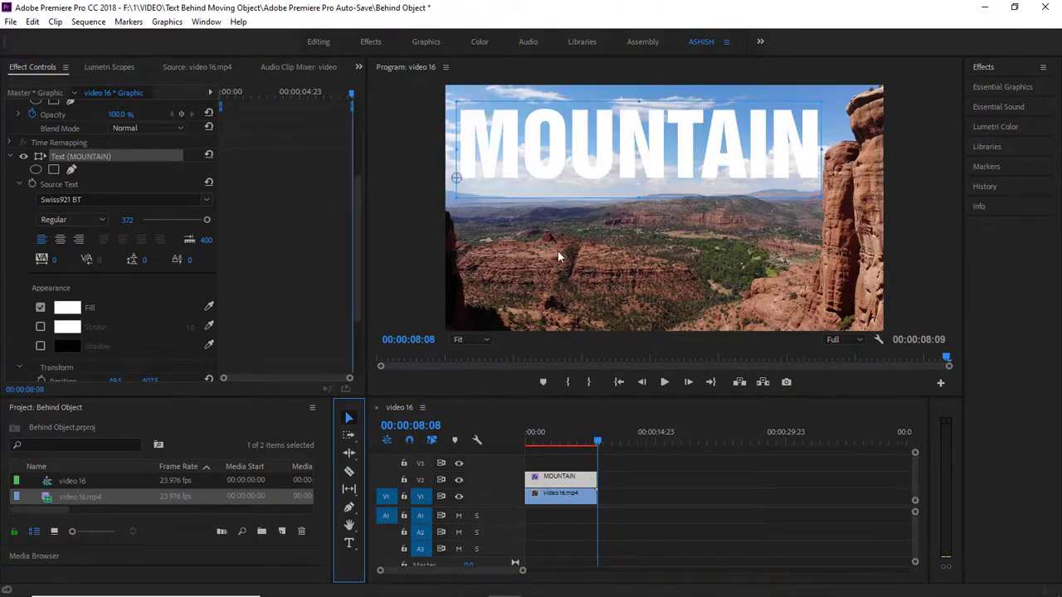
click(584, 180)
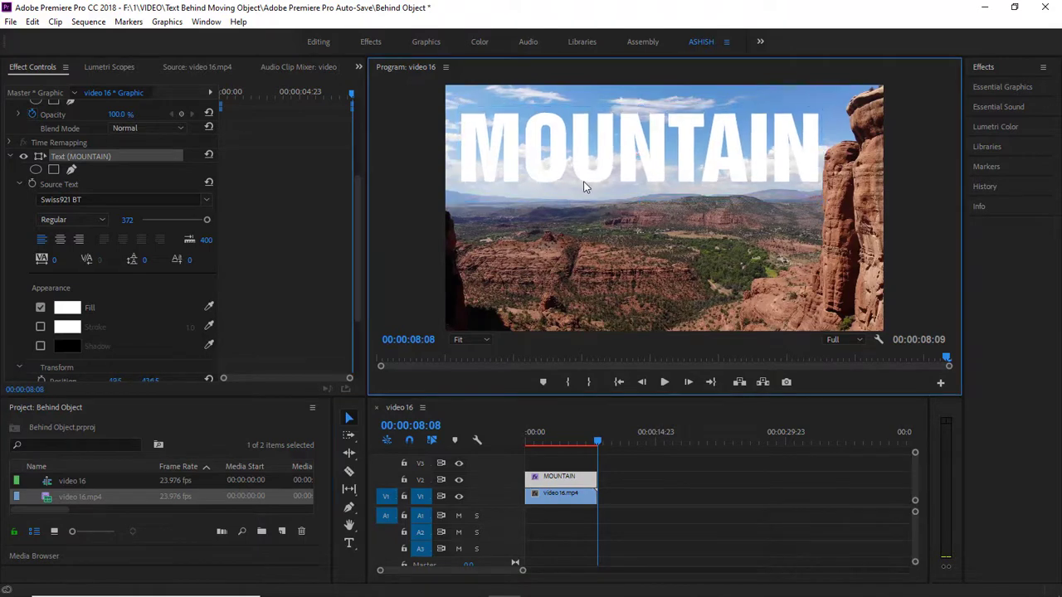
click(596, 444)
Duplicate video 16.mp4 from V1 onto V3 above the title
drag(597, 443, 491, 444)
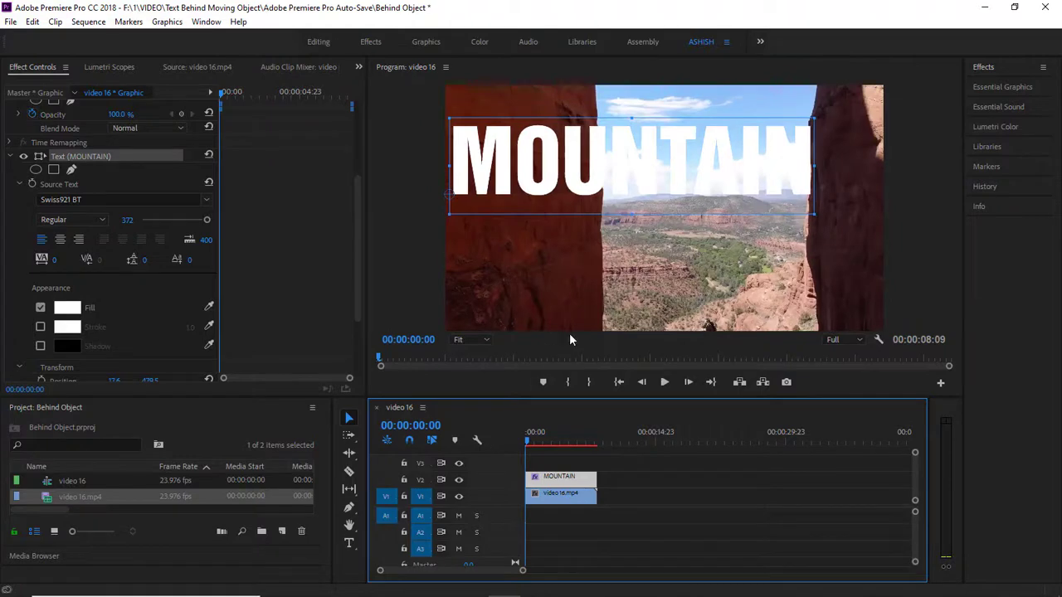
click(550, 287)
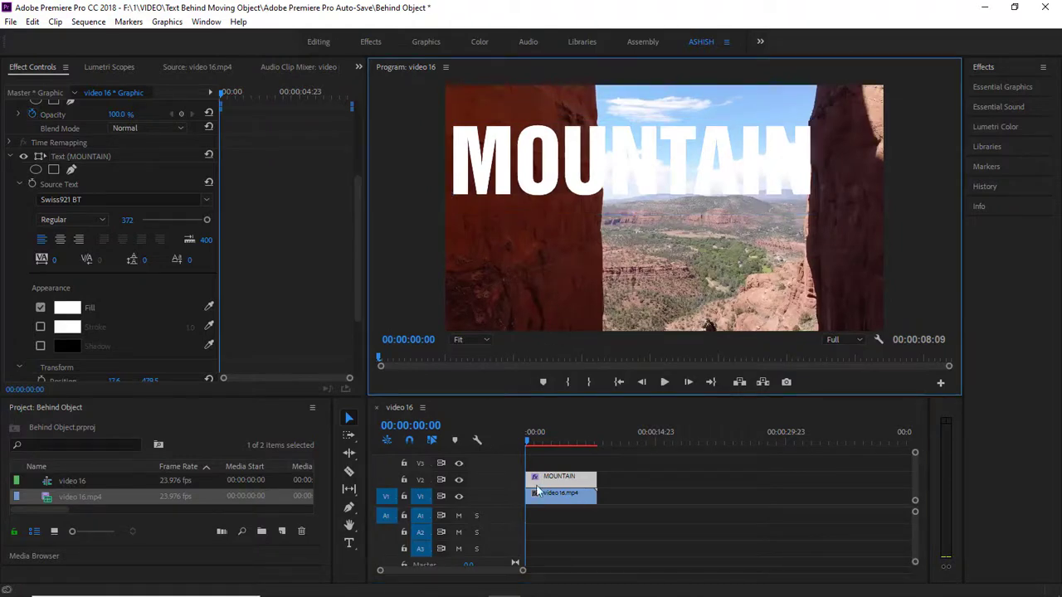
click(558, 499)
click(558, 498)
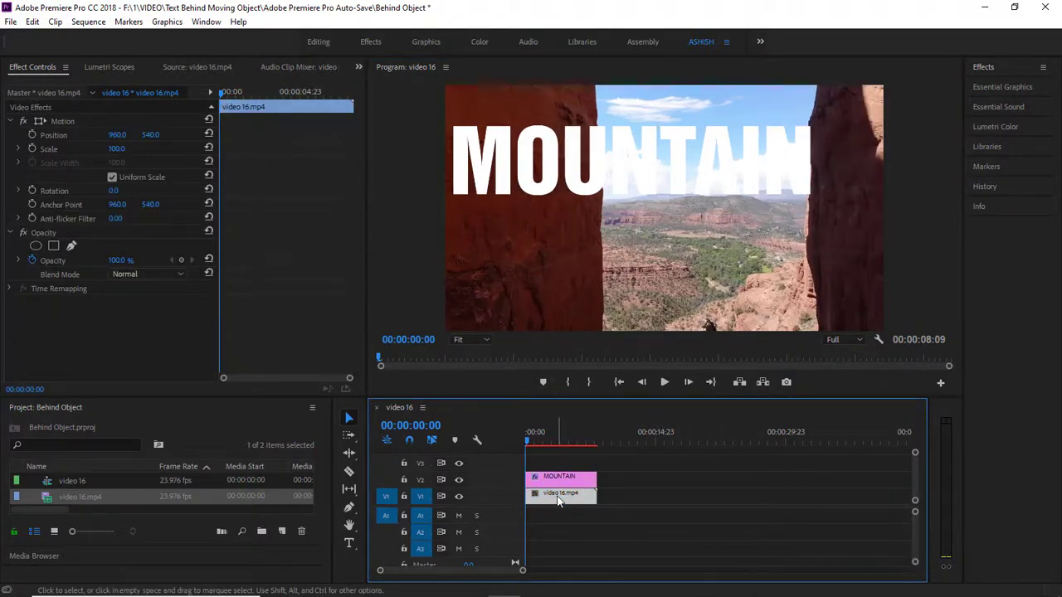
alt+drag(558, 498, 550, 459)
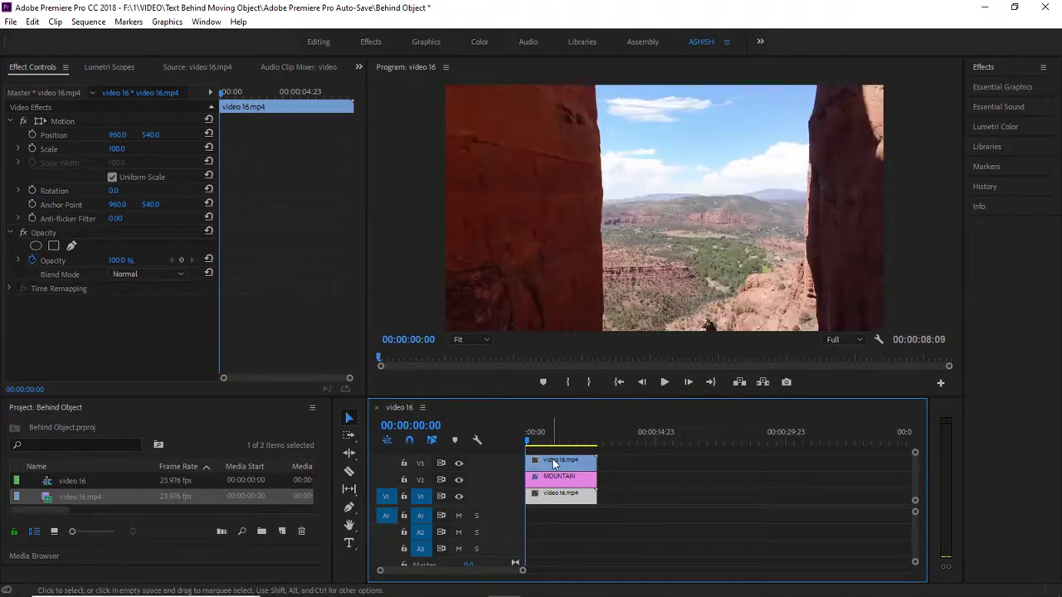
Lower the V3 copy's opacity to 89% so MOUNTAIN shows faintly
click(43, 261)
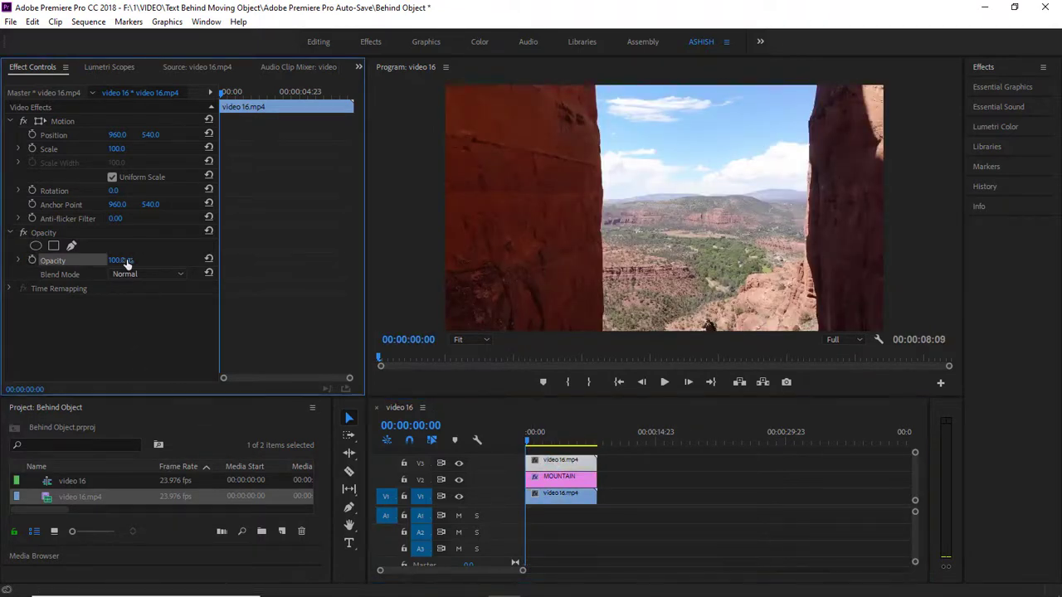
drag(119, 260, 113, 260)
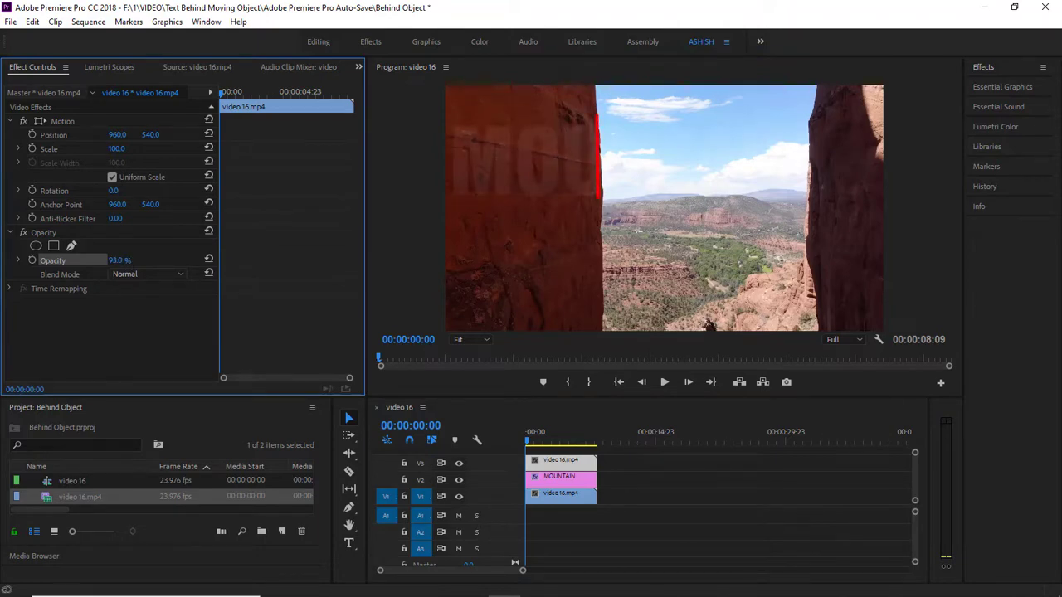
drag(116, 260, 114, 259)
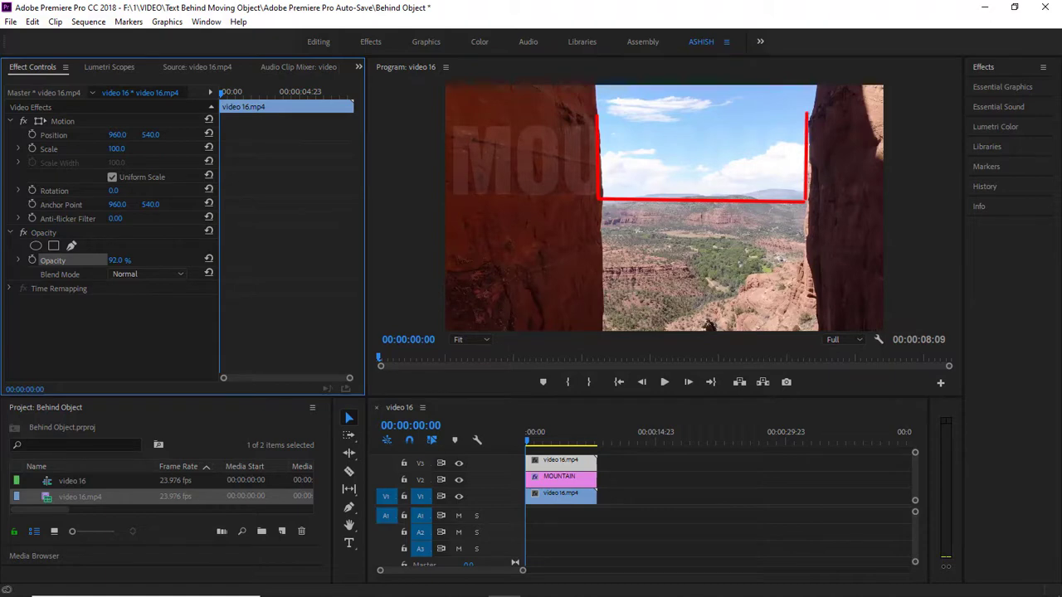
click(742, 241)
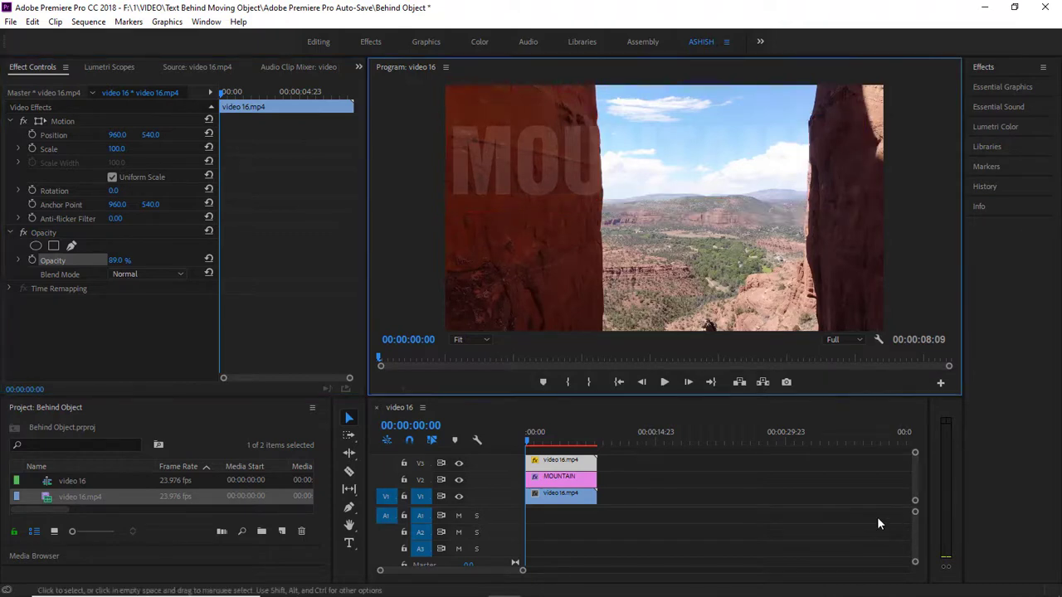
Zoom the Program monitor to 75% and start a Free Draw Bezier opacity mask
click(488, 340)
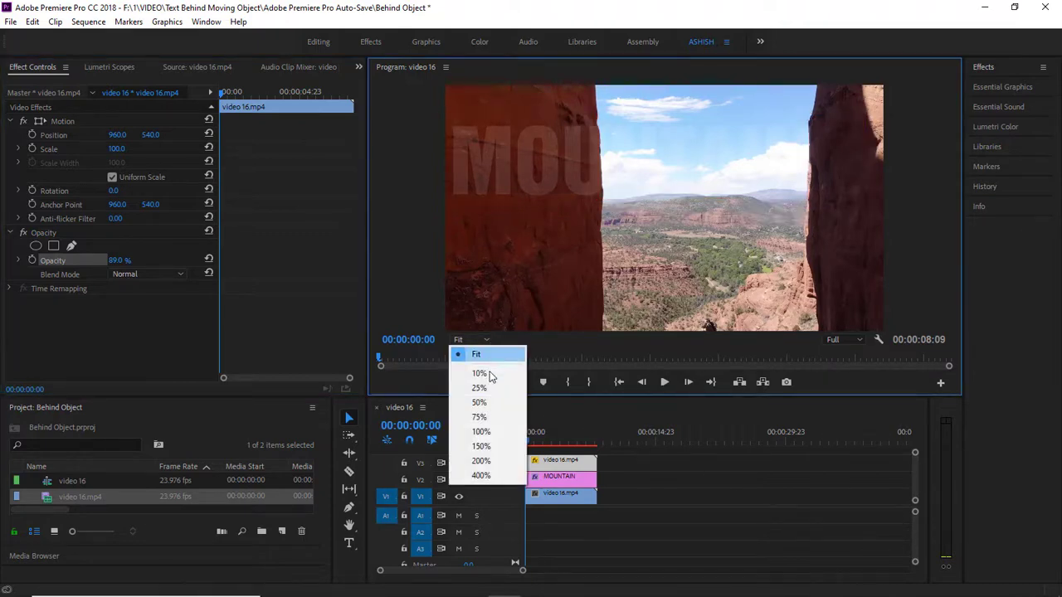
click(488, 416)
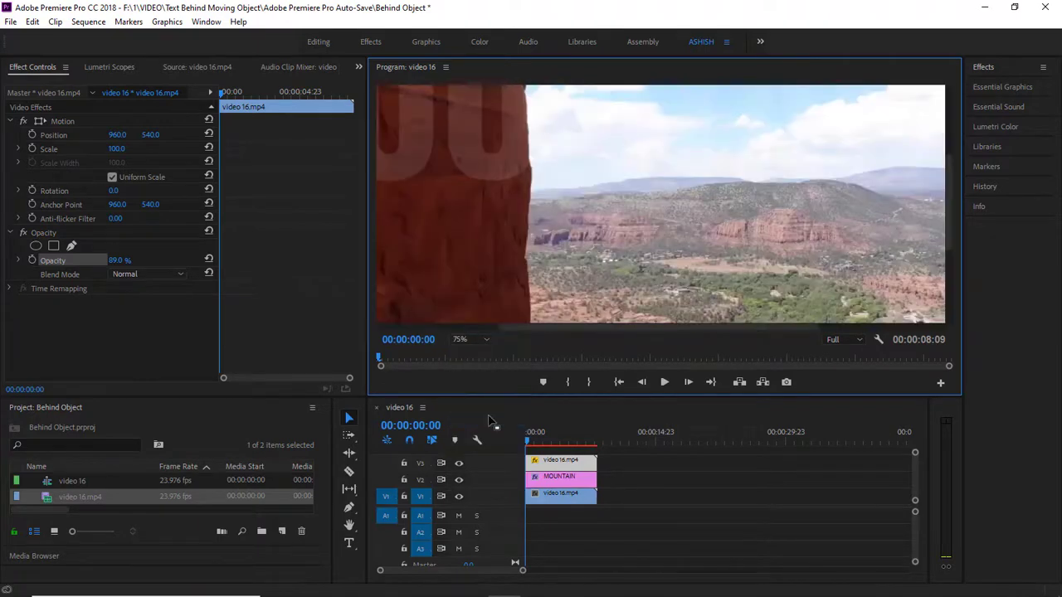
drag(949, 241, 955, 208)
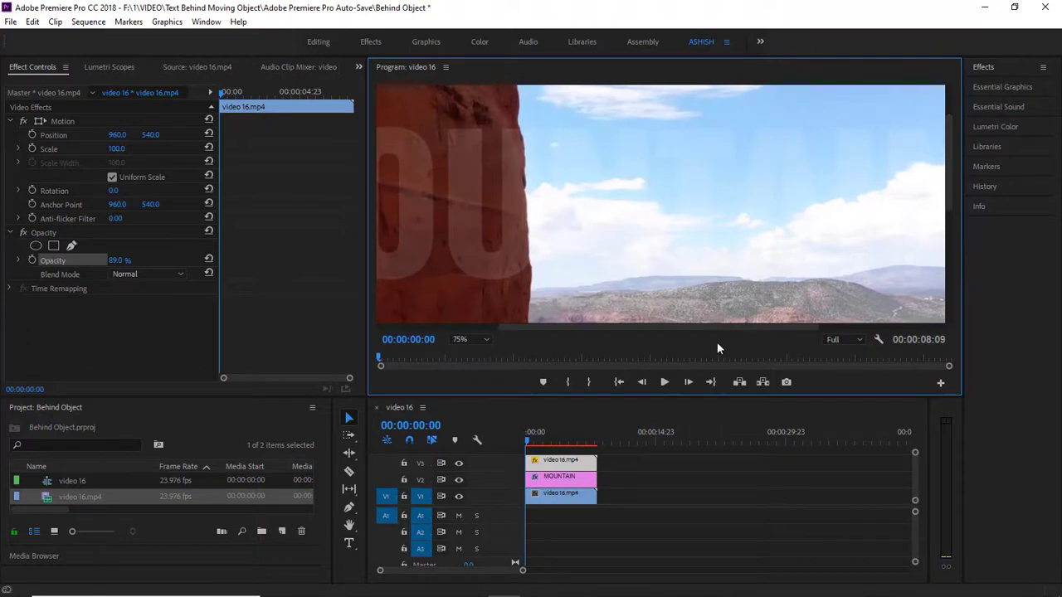
drag(699, 326, 736, 326)
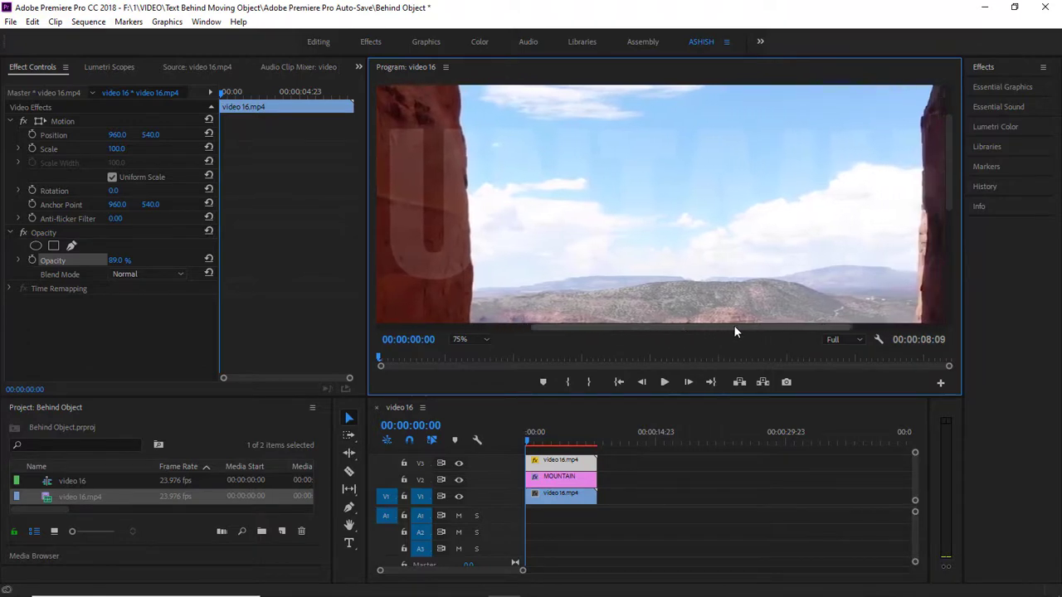
click(71, 247)
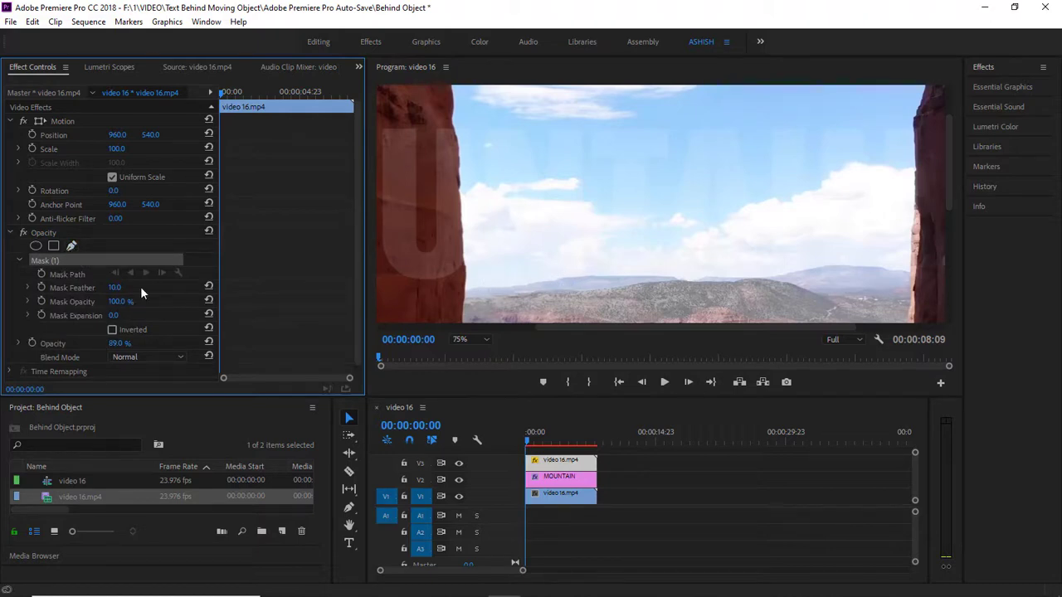
click(43, 279)
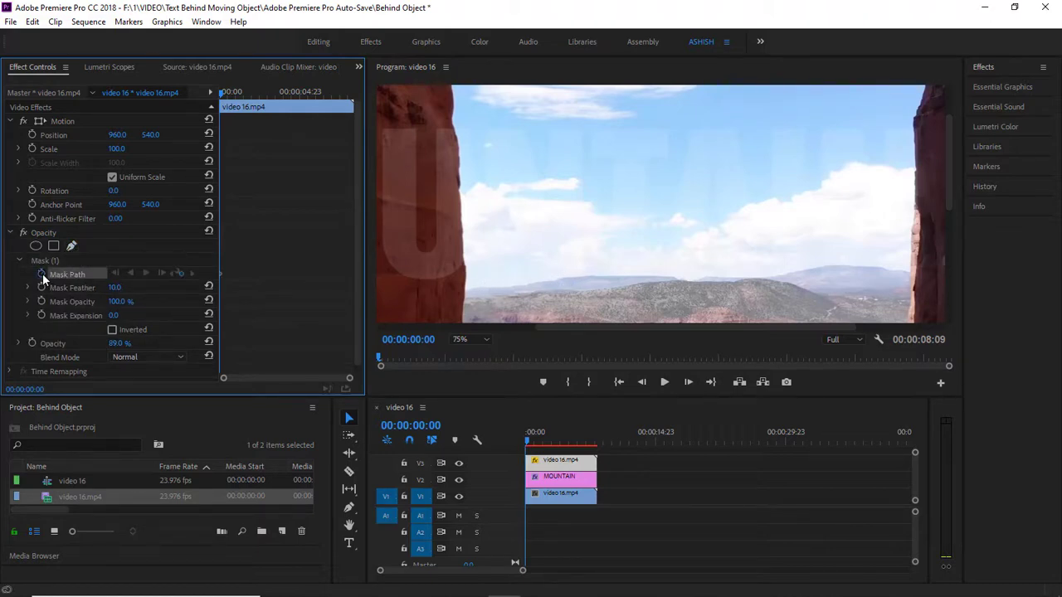
click(49, 262)
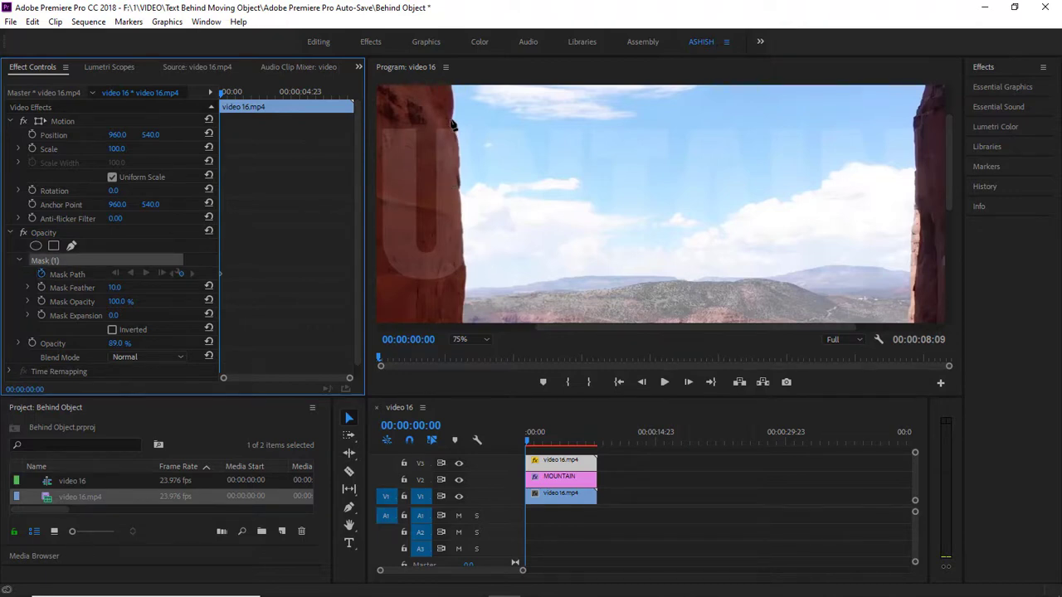
Trace the mask along both rock edges, extend it past the frame at 25% zoom, and close it
click(453, 124)
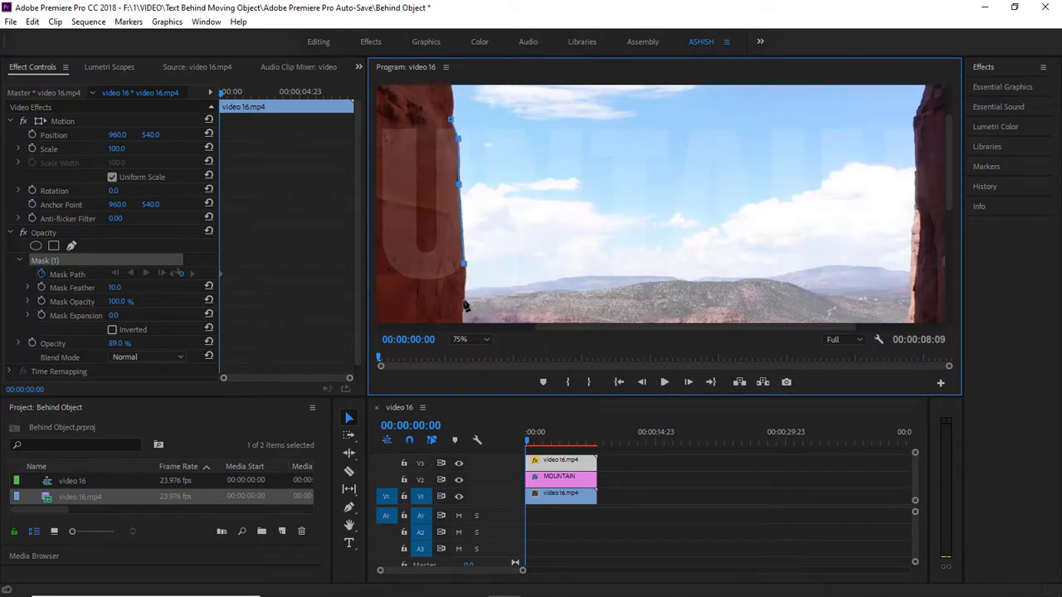
click(912, 293)
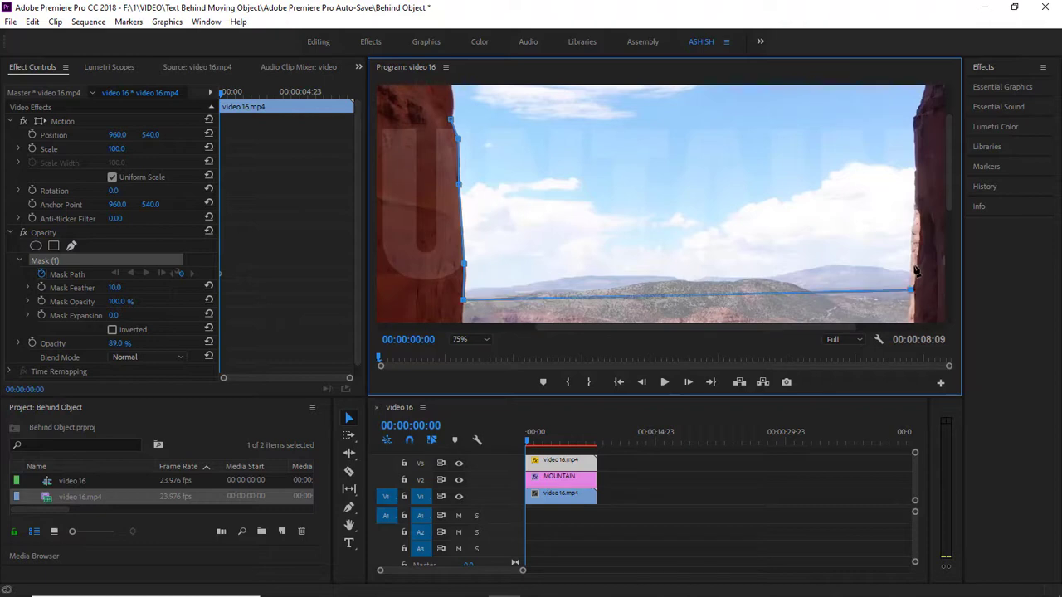
click(912, 224)
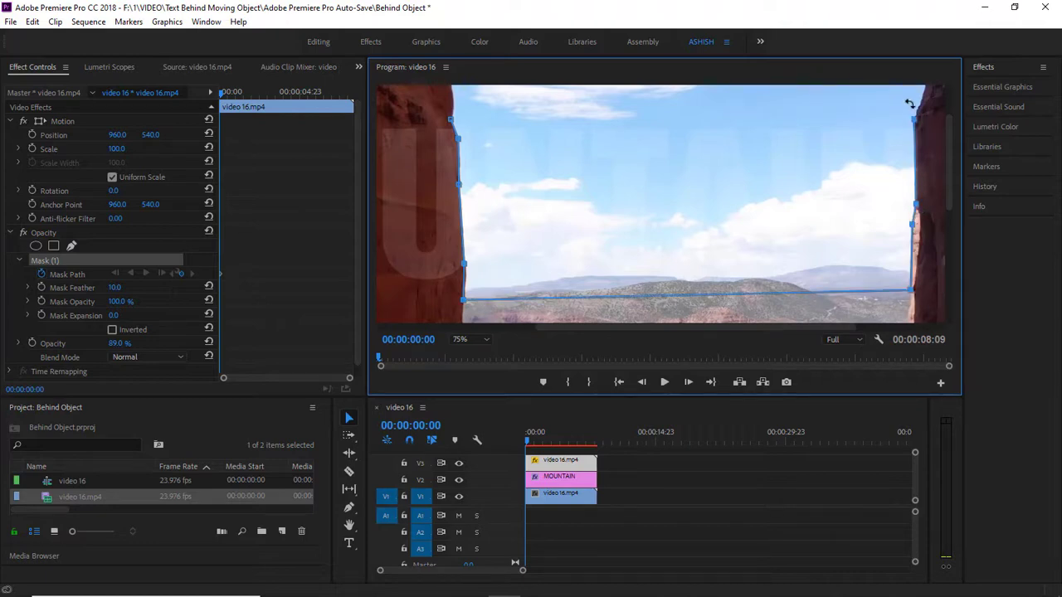
click(486, 340)
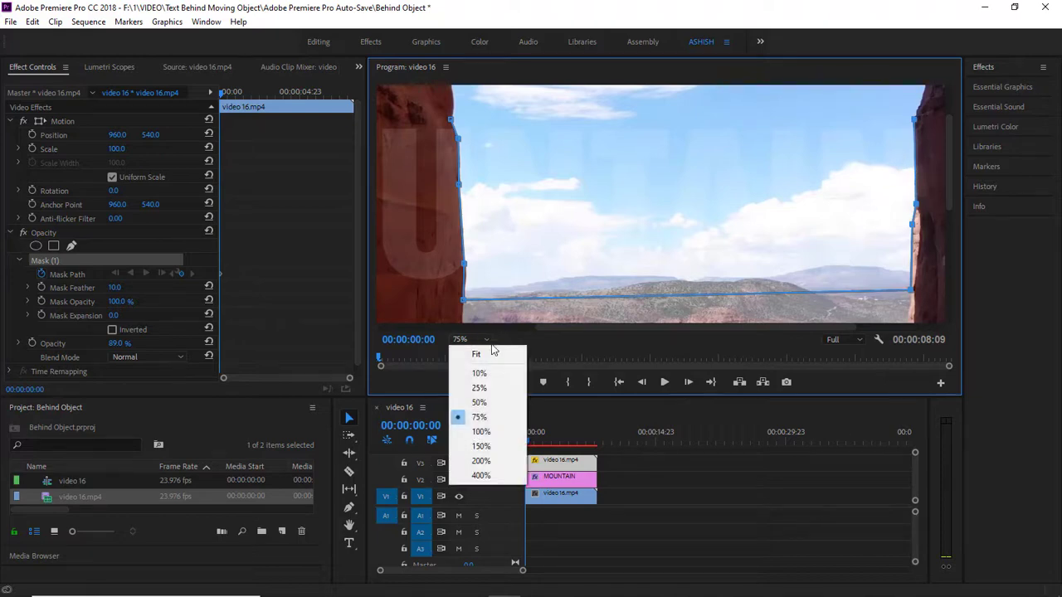
click(480, 388)
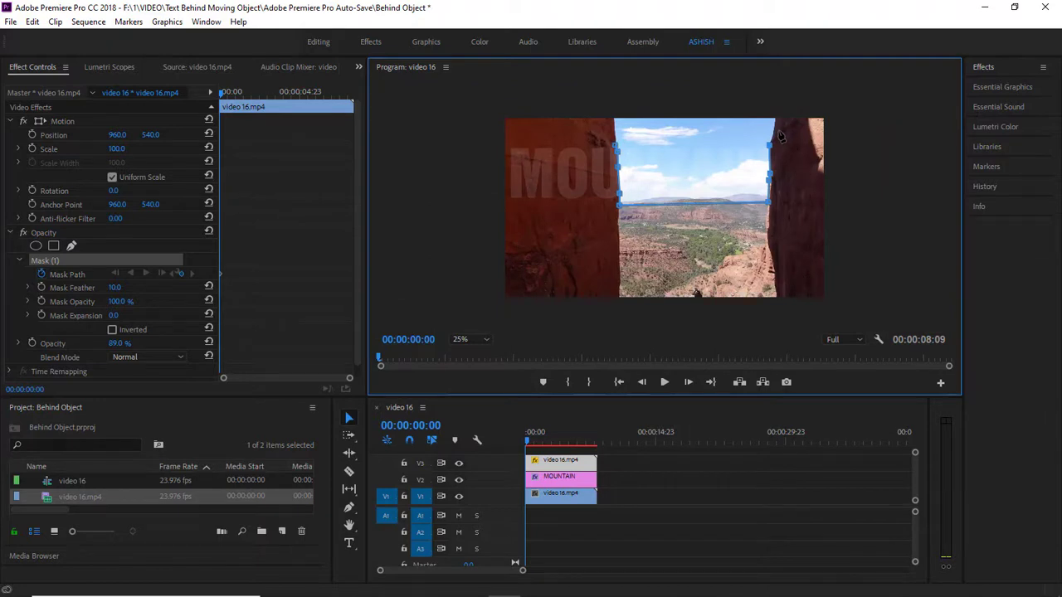
click(836, 134)
click(844, 217)
click(489, 215)
click(495, 138)
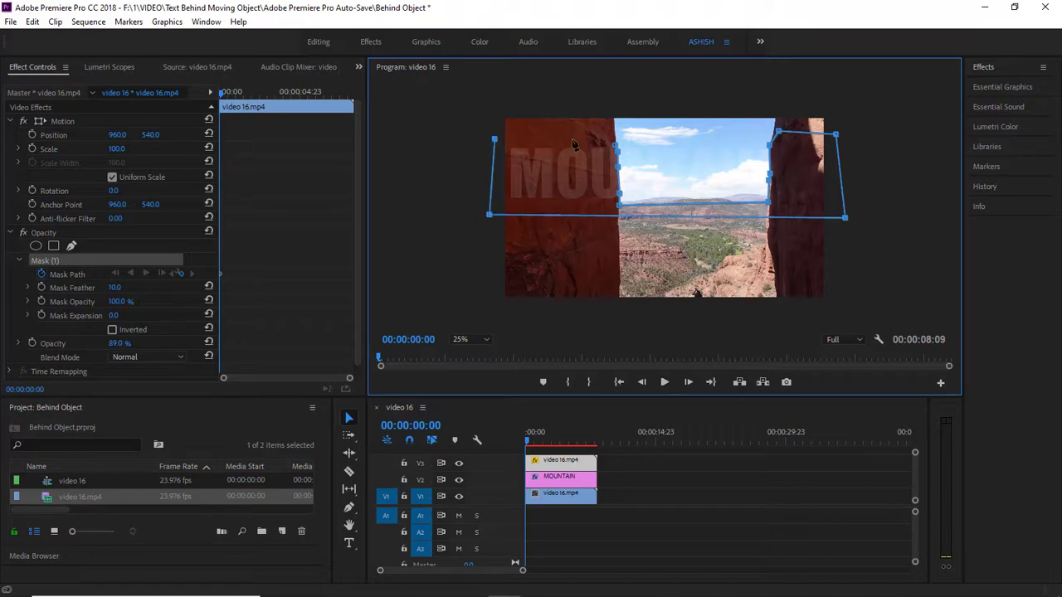
click(617, 146)
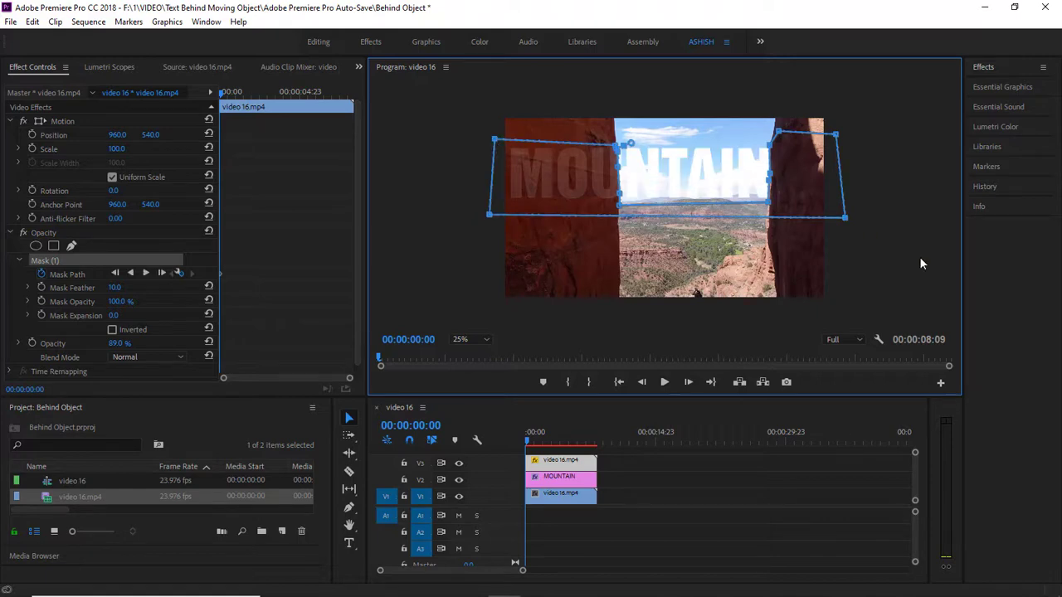
click(487, 339)
At 75% zoom, step forward and pull the mask's top-left corner and left edge onto the rock
click(486, 417)
drag(711, 328, 754, 321)
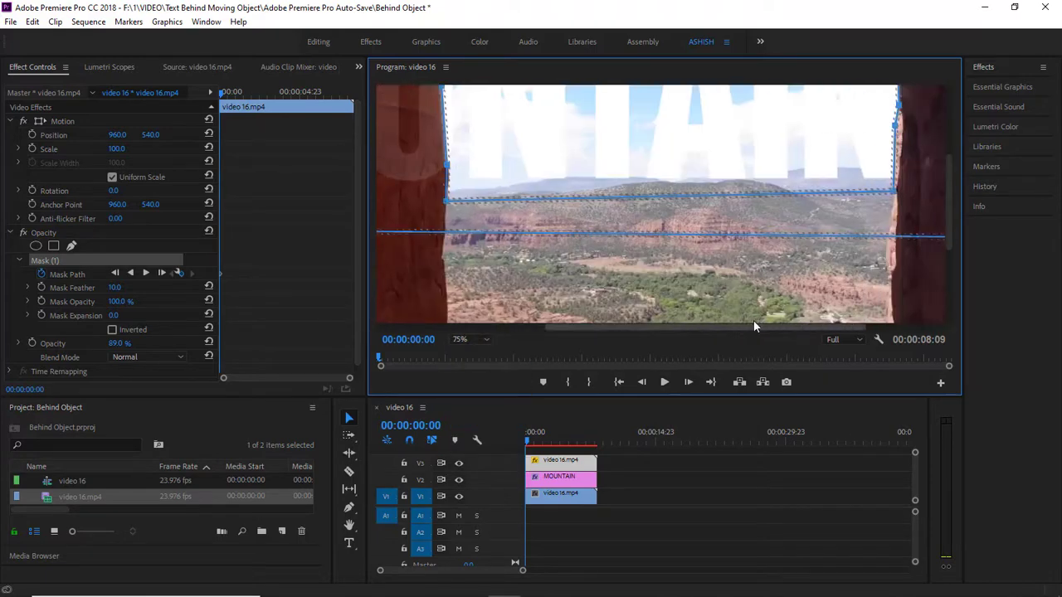
drag(947, 229, 955, 187)
click(689, 383)
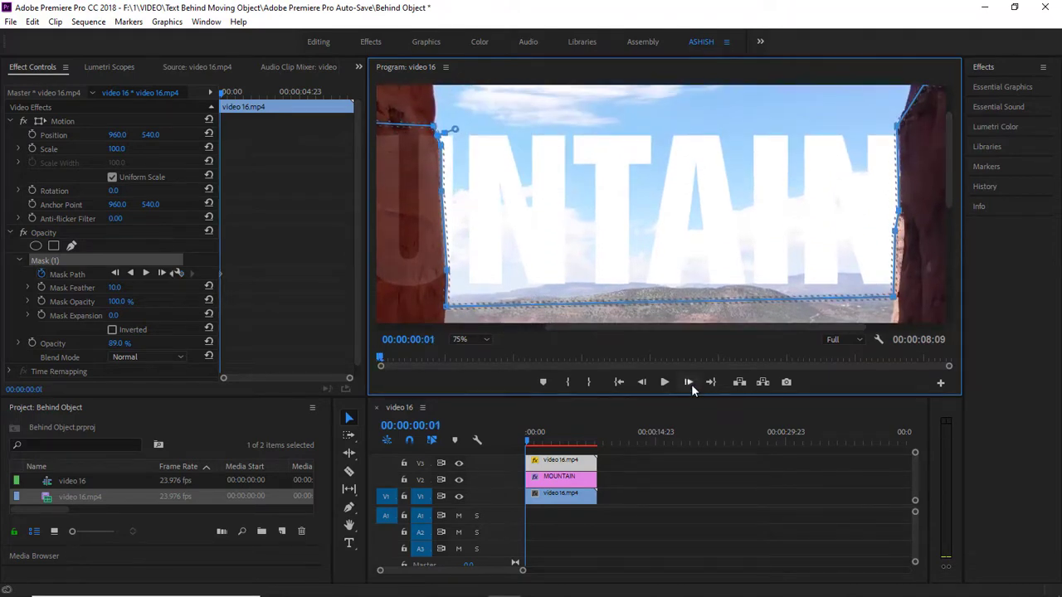
click(690, 382)
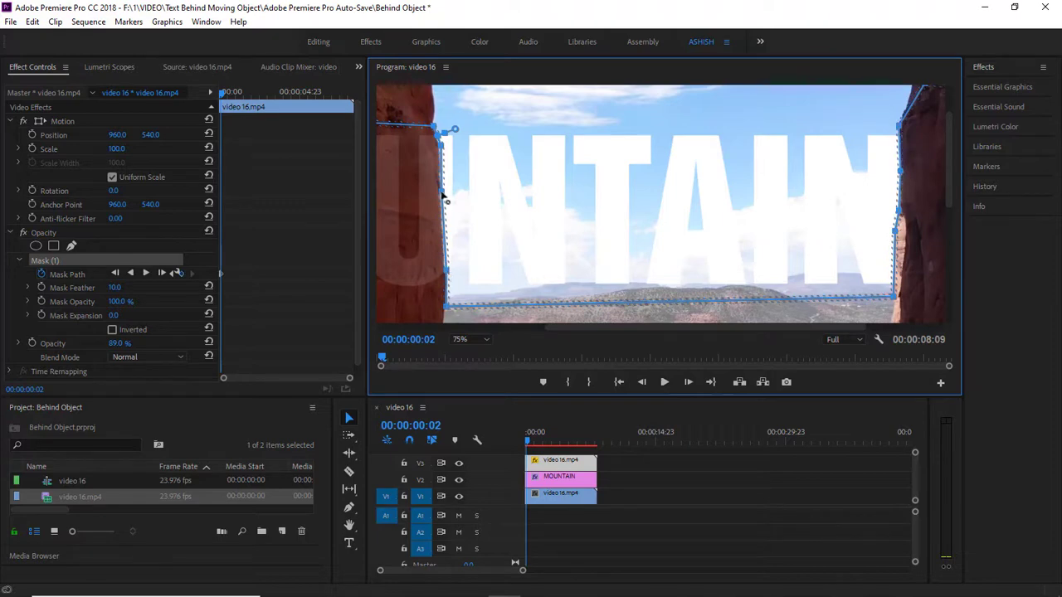
click(689, 382)
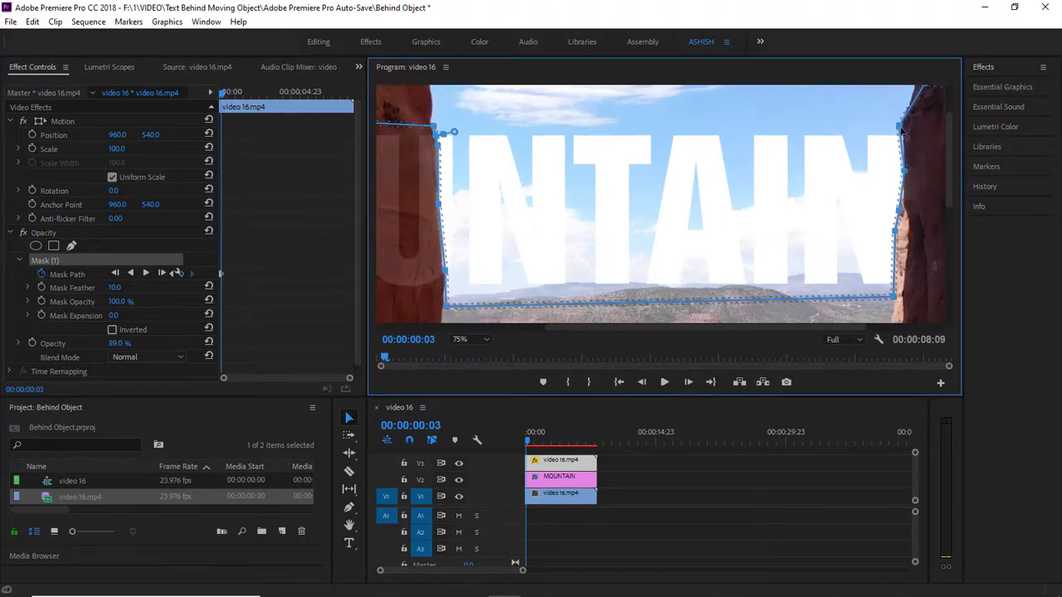
click(688, 383)
click(688, 383)
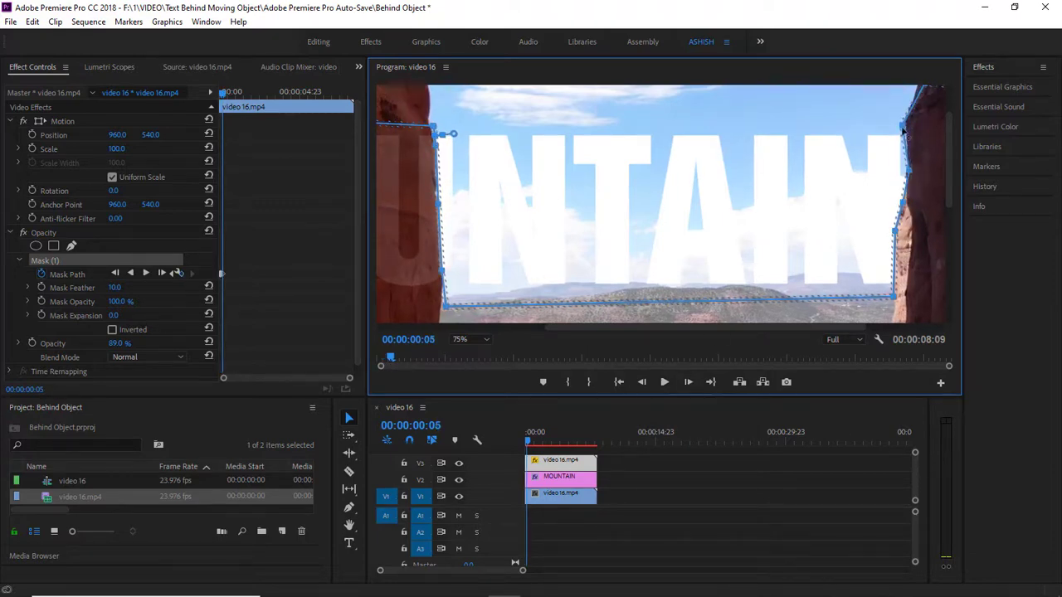
key(Right)
key(Right)
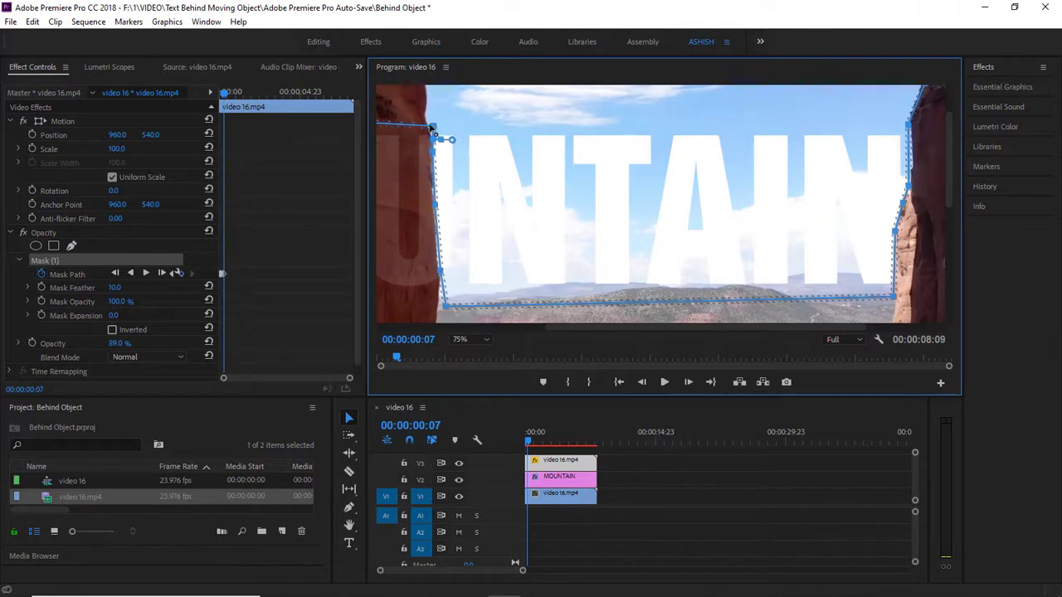
drag(453, 133, 449, 137)
click(689, 383)
click(689, 382)
click(689, 383)
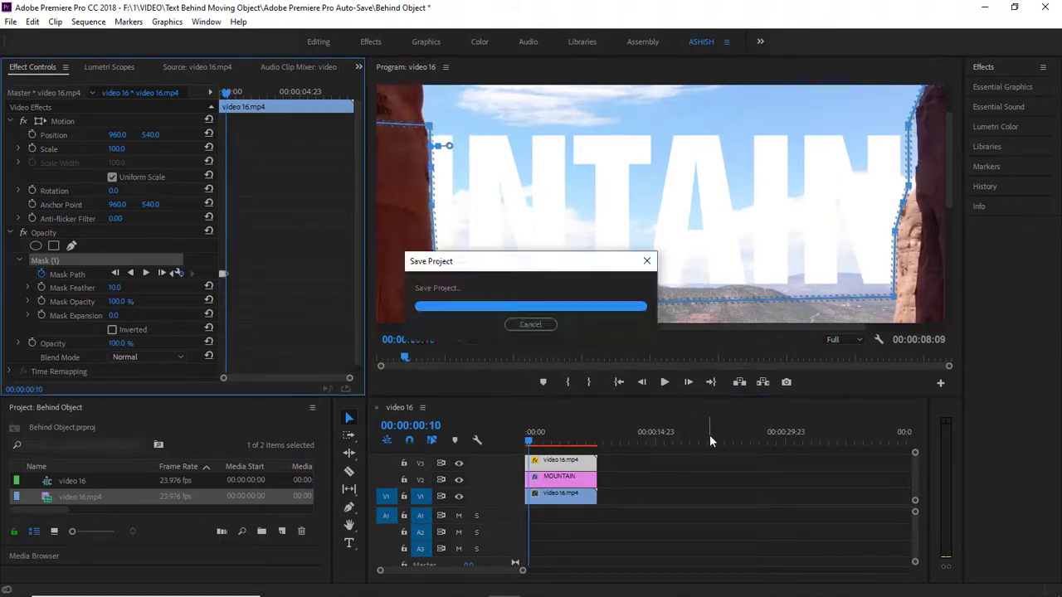
key(Right)
drag(437, 214, 428, 214)
Keep advancing frame by frame, shifting the mask's left edge to follow the rock
click(688, 383)
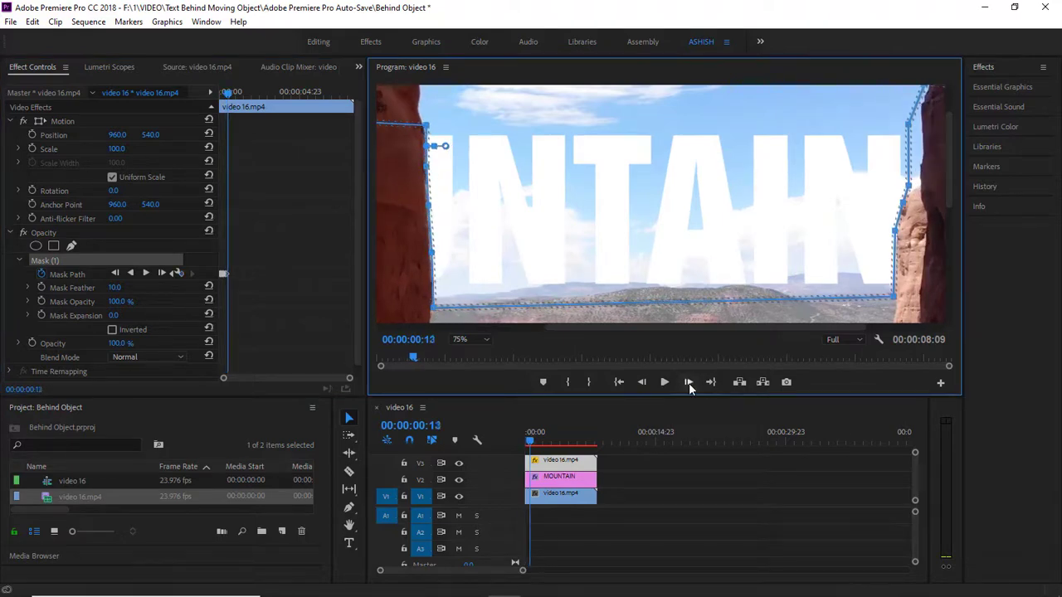
click(687, 382)
key(Right)
key(Right)
key(Right)
key(Right)
key(Right)
key(Right)
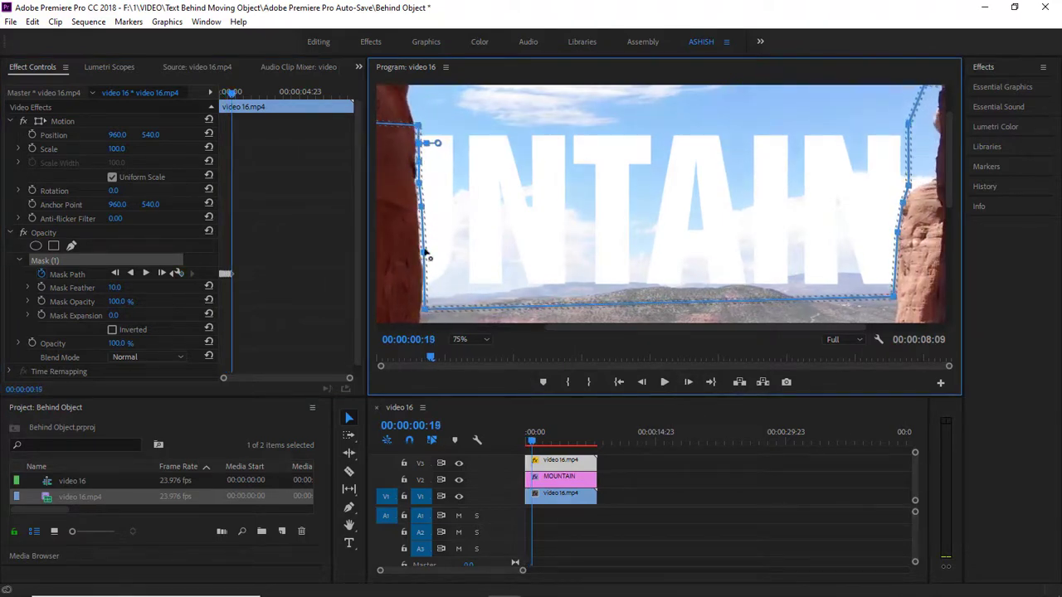
drag(426, 217, 420, 218)
click(689, 383)
key(Right)
key(Right)
key(Right)
key(Right)
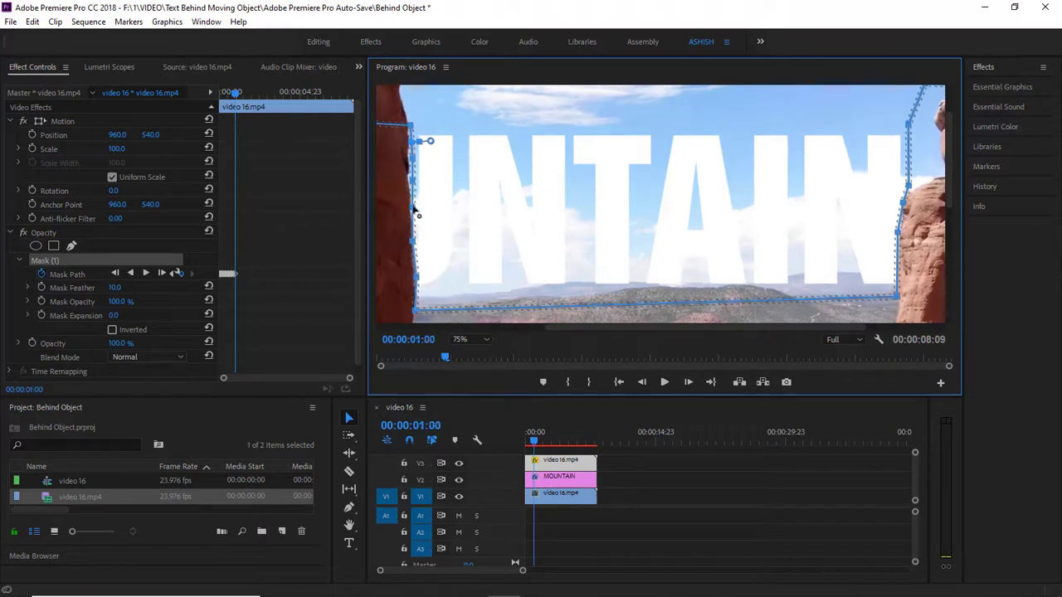
key(Right)
key(Right)
key(Right)
key(Right)
key(Right)
key(Right)
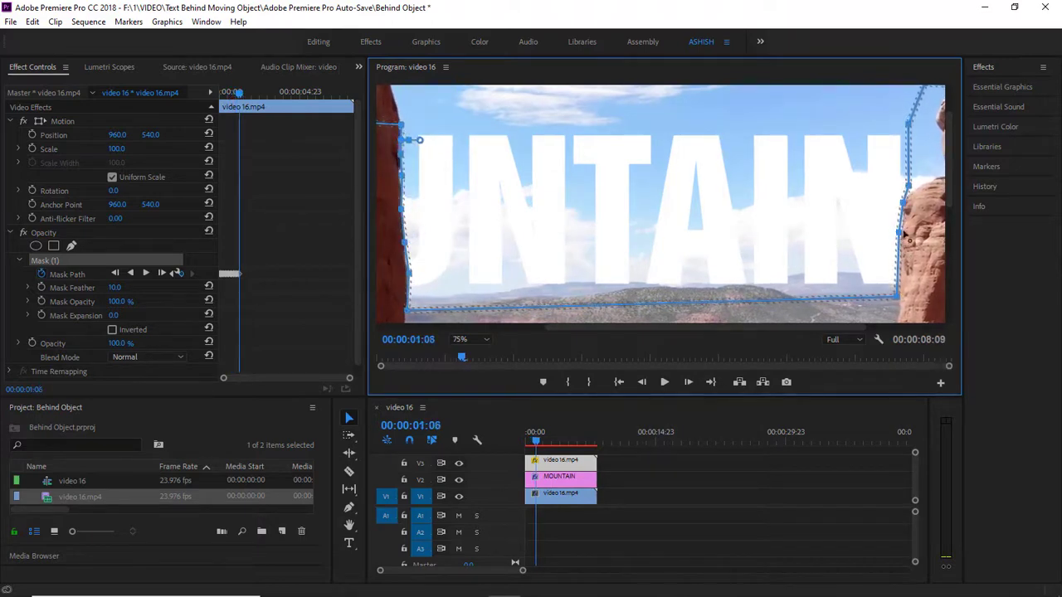
key(Right)
key(Right)
key(Right)
key(Right)
key(Right)
key(Right)
key(Right)
key(Right)
key(Right)
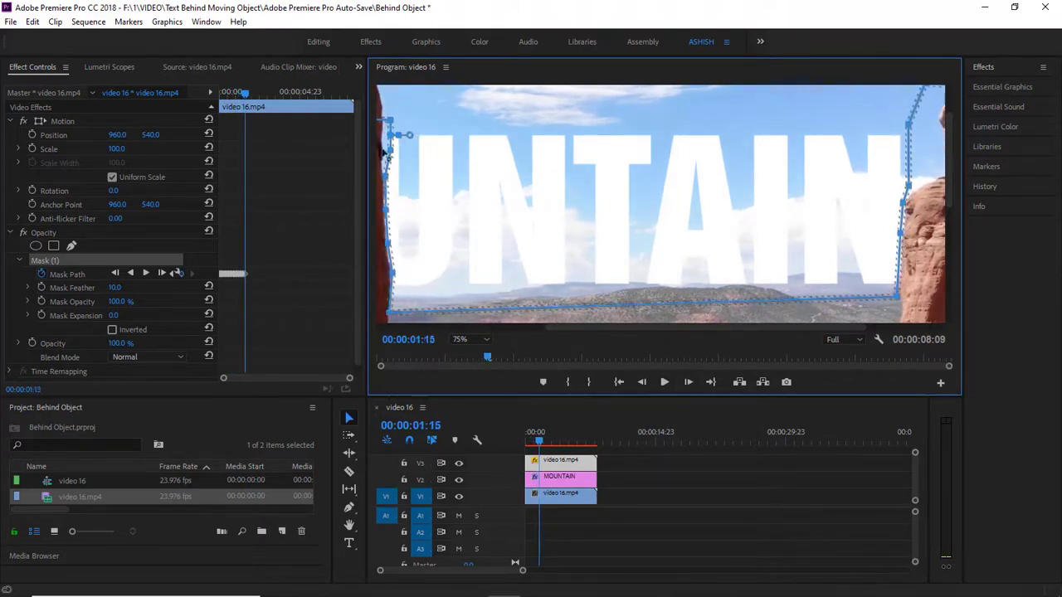
key(Right)
key(Right)
key(Right)
drag(394, 253, 384, 249)
key(Right)
key(Right)
key(Right)
key(Right)
key(Right)
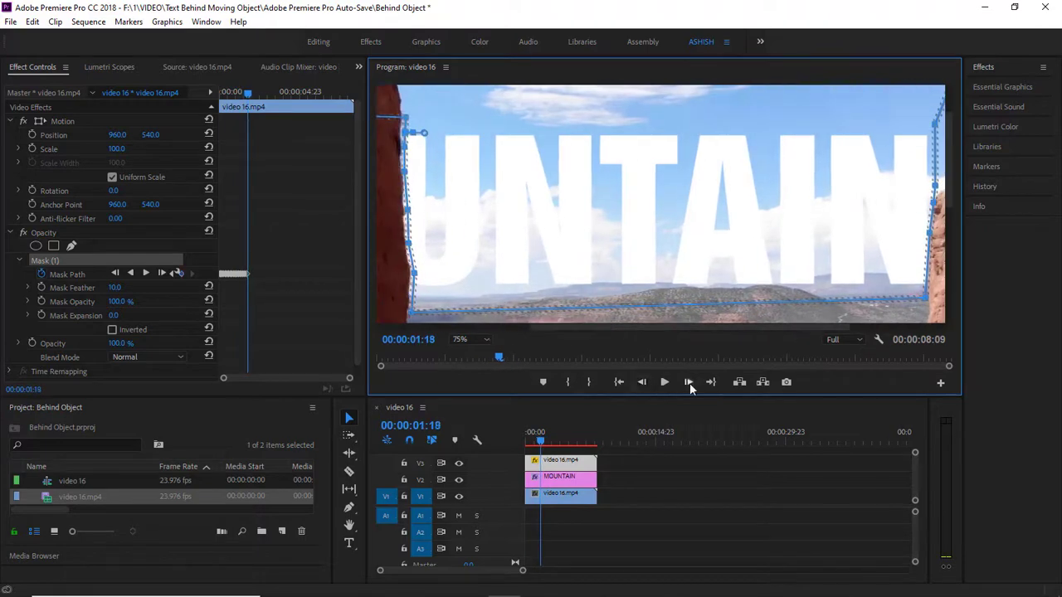
drag(386, 123, 402, 121)
key(Right)
key(Right)
key(Right)
key(Right)
key(Right)
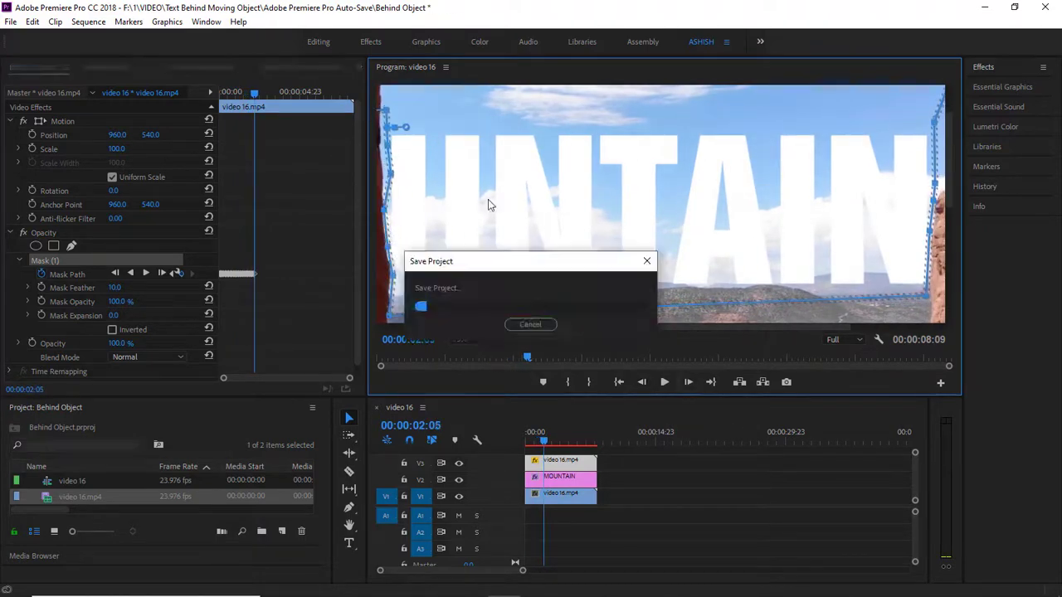
key(Right)
key(Right)
key(Right)
key(Right)
key(Right)
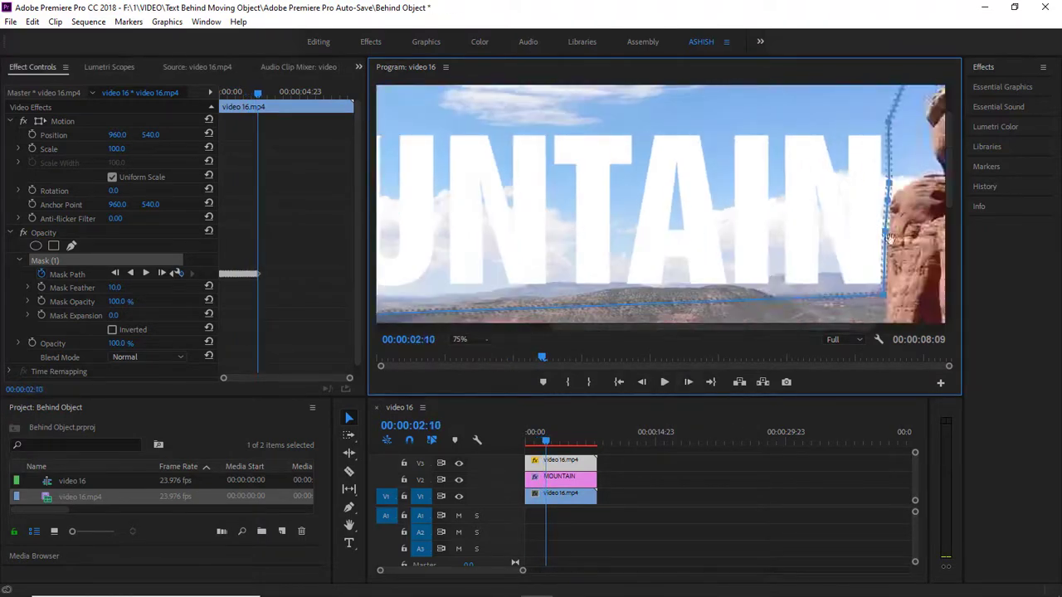
Align the mask's left edge and upper corner with the rock over the next several frames
drag(490, 288, 594, 289)
key(Right)
key(Right)
key(Right)
key(Right)
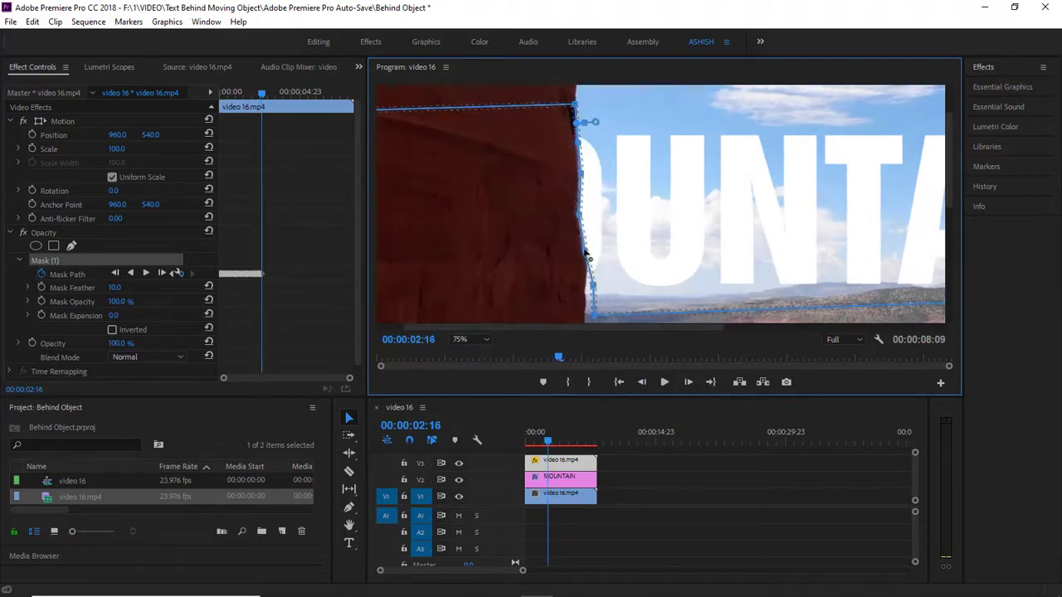
key(Right)
key(Right)
key(Right)
drag(601, 249, 579, 257)
key(Right)
key(Right)
key(Right)
key(Right)
key(Right)
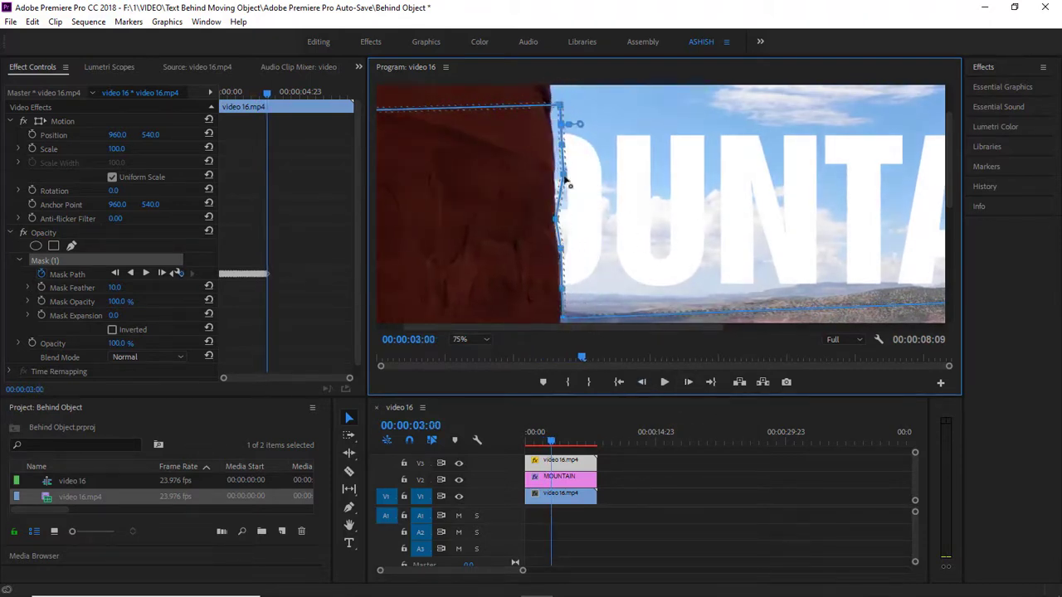
key(Right)
key(Right)
key(Right)
key(Right)
key(Right)
key(Right)
key(Right)
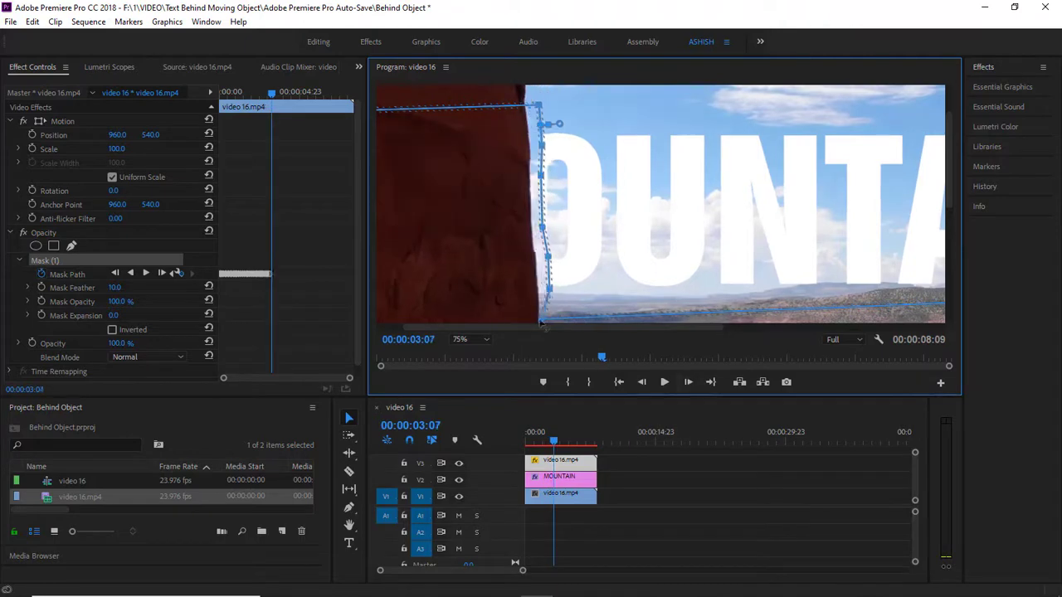
key(Right)
key(Right)
key(Right)
click(688, 383)
click(688, 382)
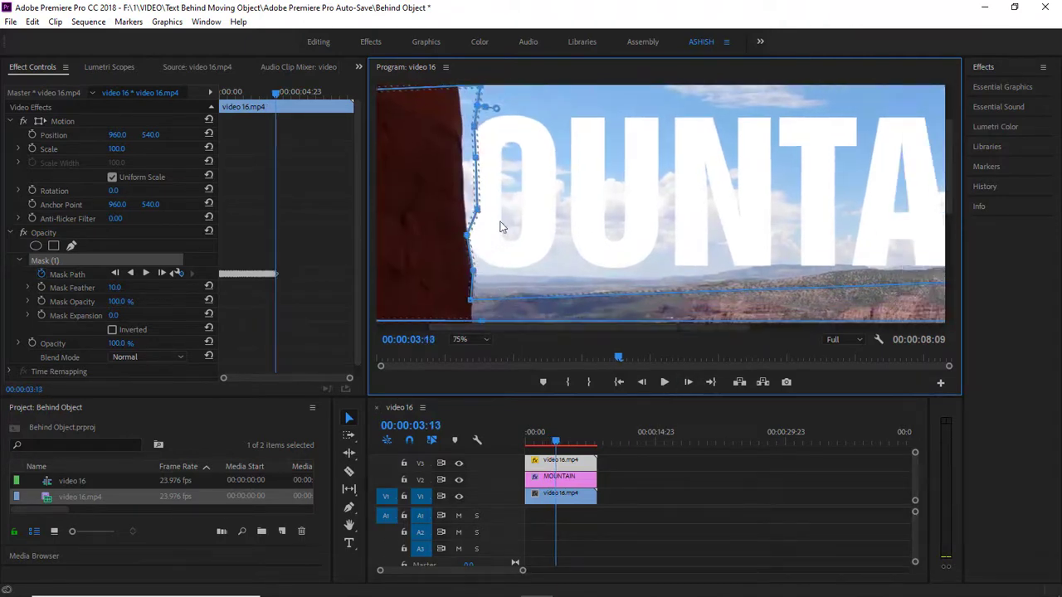
drag(466, 160, 468, 129)
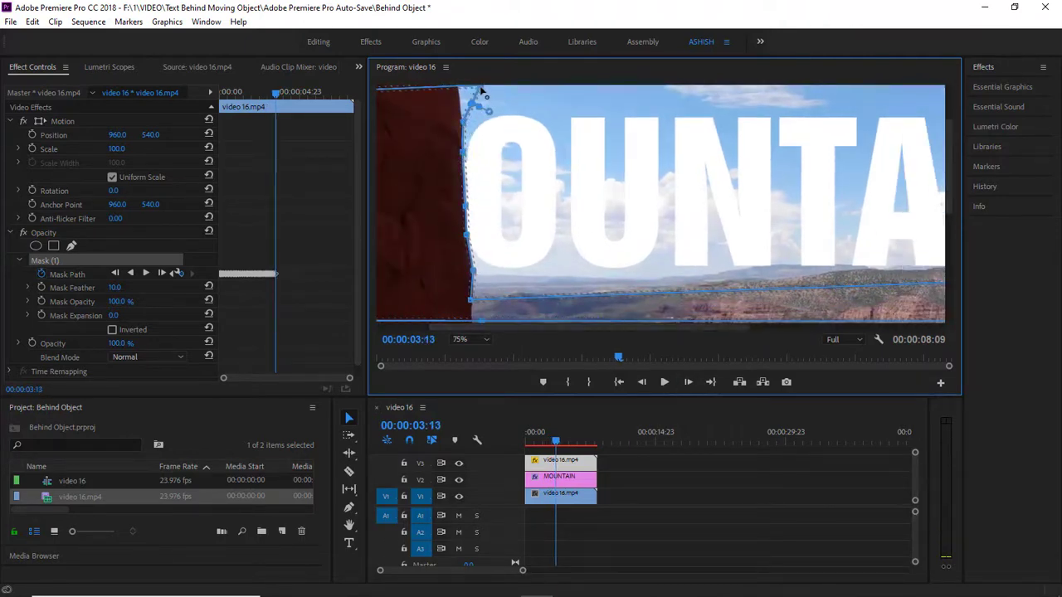
click(688, 382)
click(688, 383)
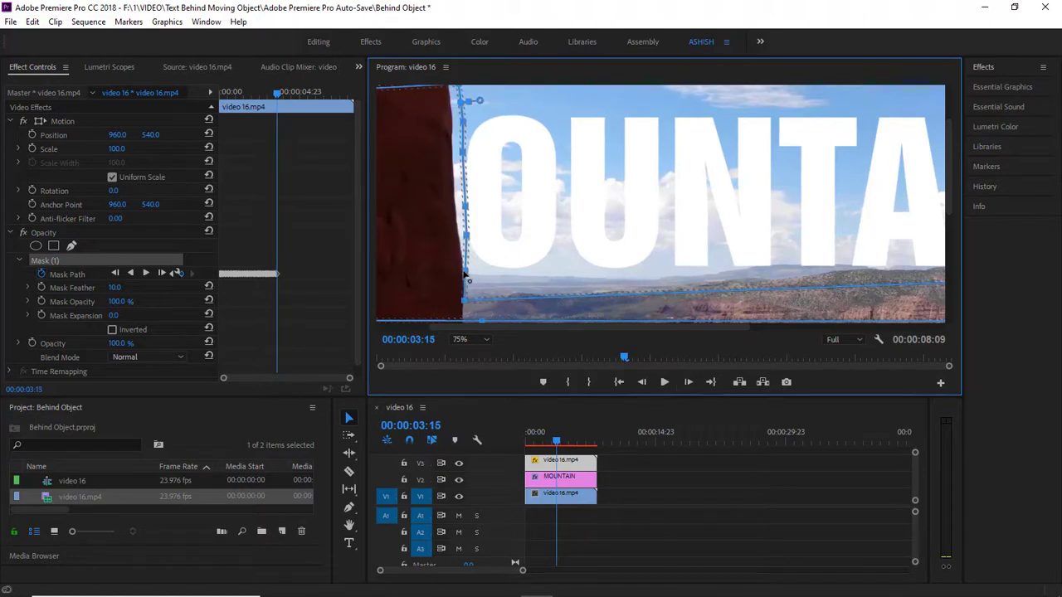
drag(464, 274, 455, 205)
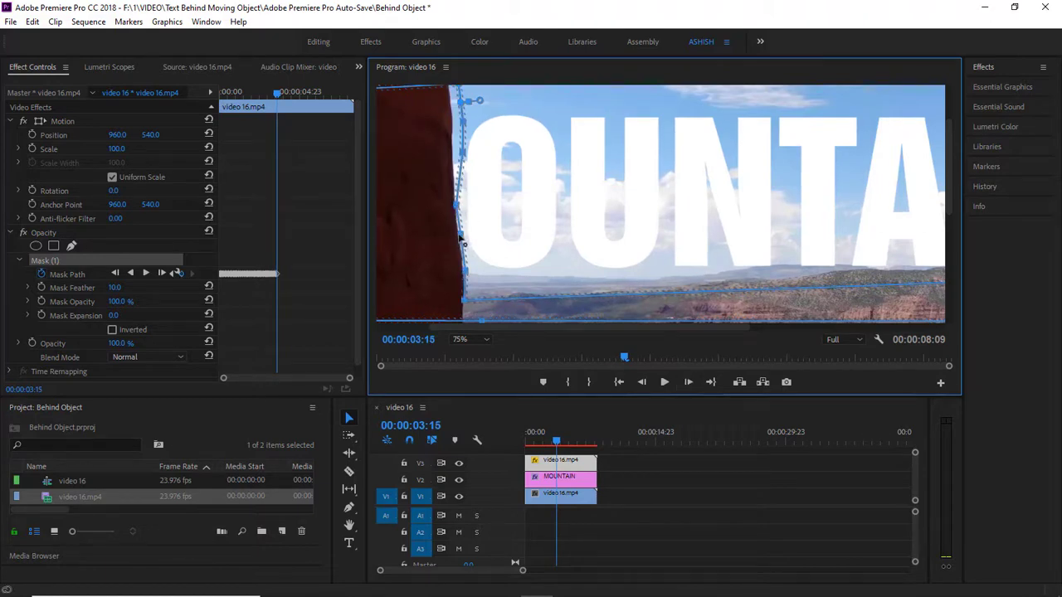
Continue frame by frame, moving the lower, middle and top left-edge mask points onto the rock
scroll(457, 124, up, 2)
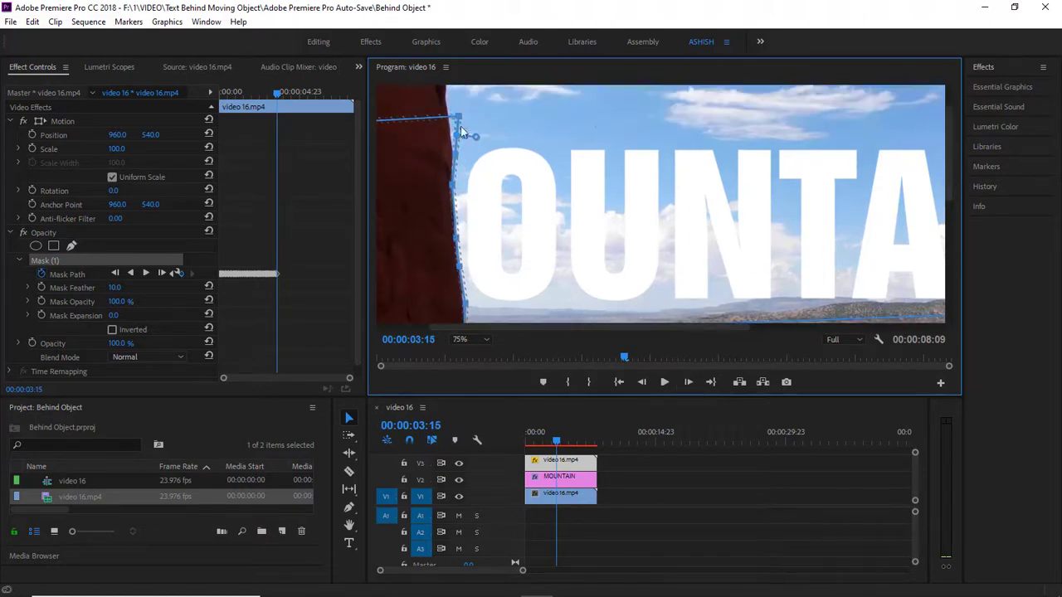
click(688, 382)
click(688, 382)
scroll(898, 217, down, 2)
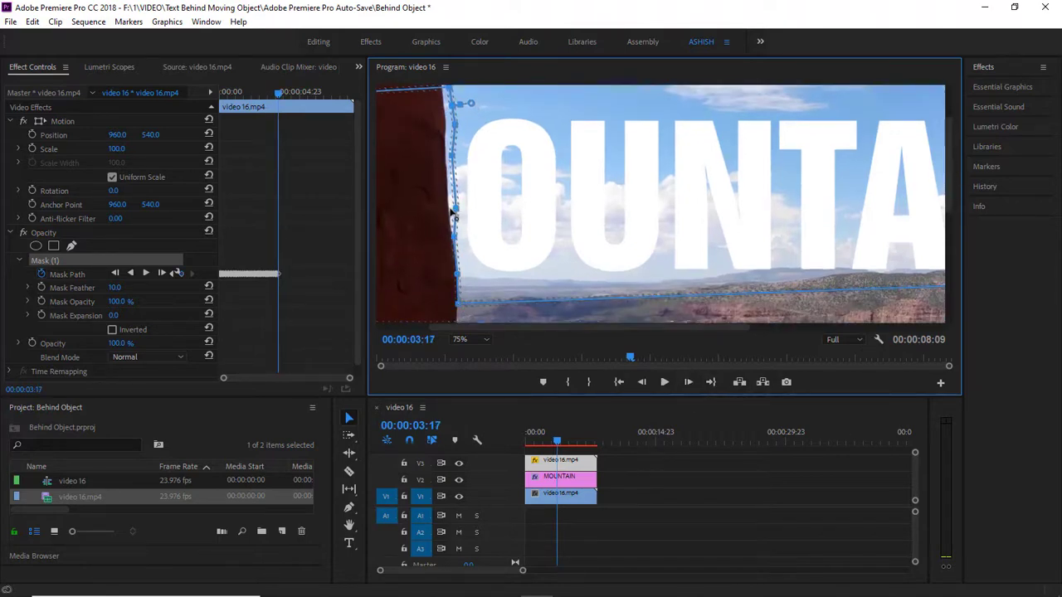
scroll(547, 249, up, 1)
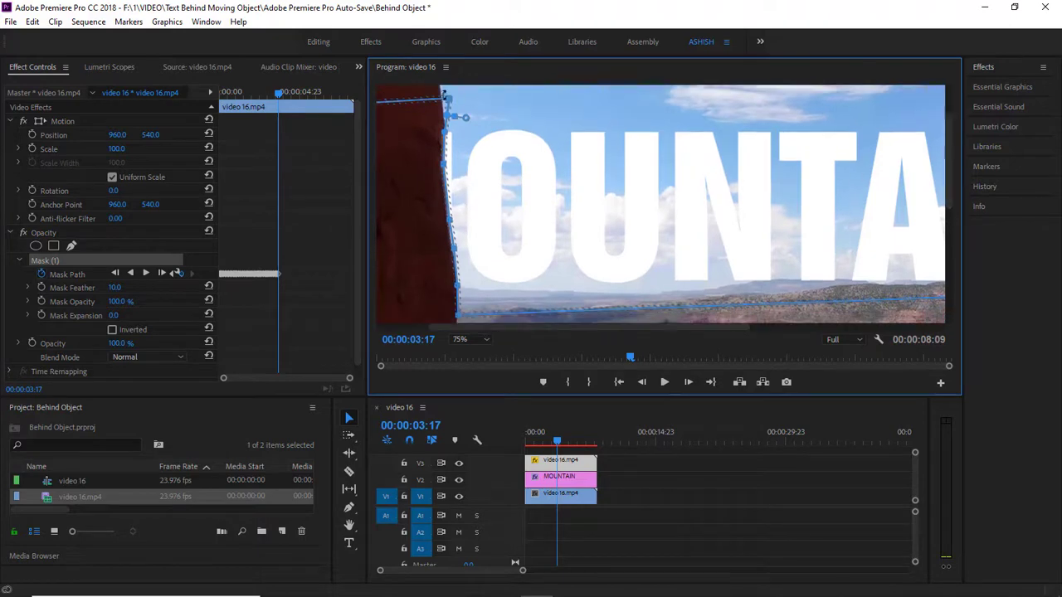
key(Right)
key(Right)
mouse_move(457, 313)
mouse_down()
mouse_move(448, 313)
mouse_move(448, 287)
mouse_up()
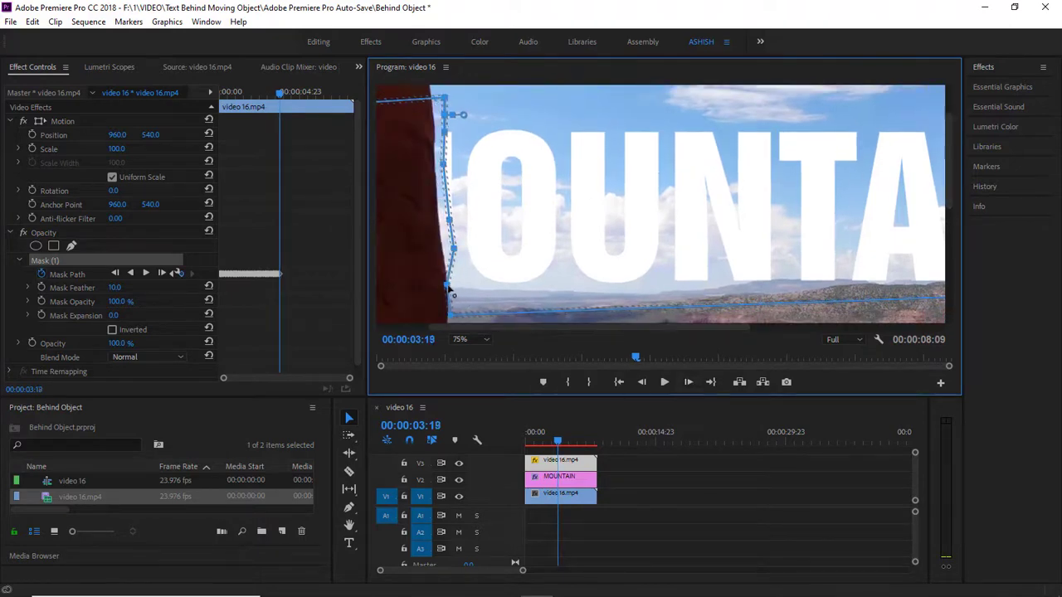
click(448, 253)
drag(449, 248, 437, 220)
drag(446, 166, 434, 166)
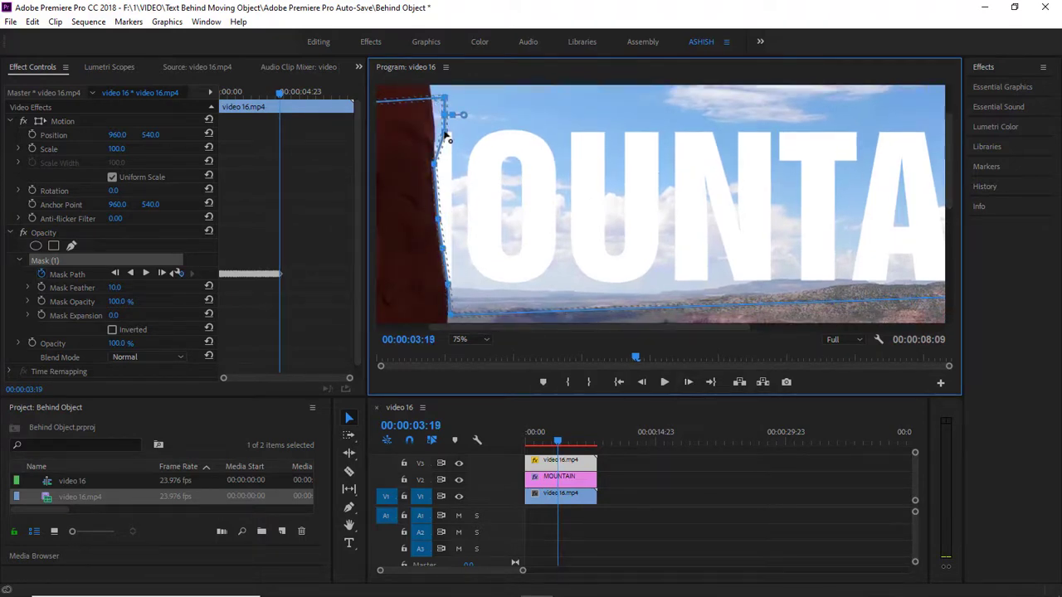
drag(450, 102, 432, 89)
click(688, 382)
click(687, 382)
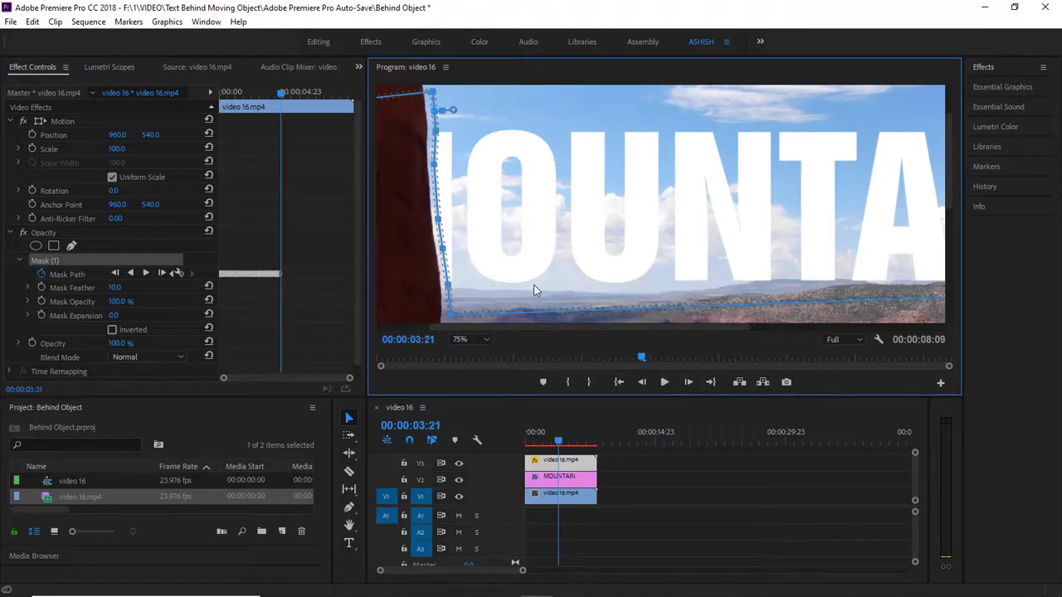
drag(452, 315, 444, 313)
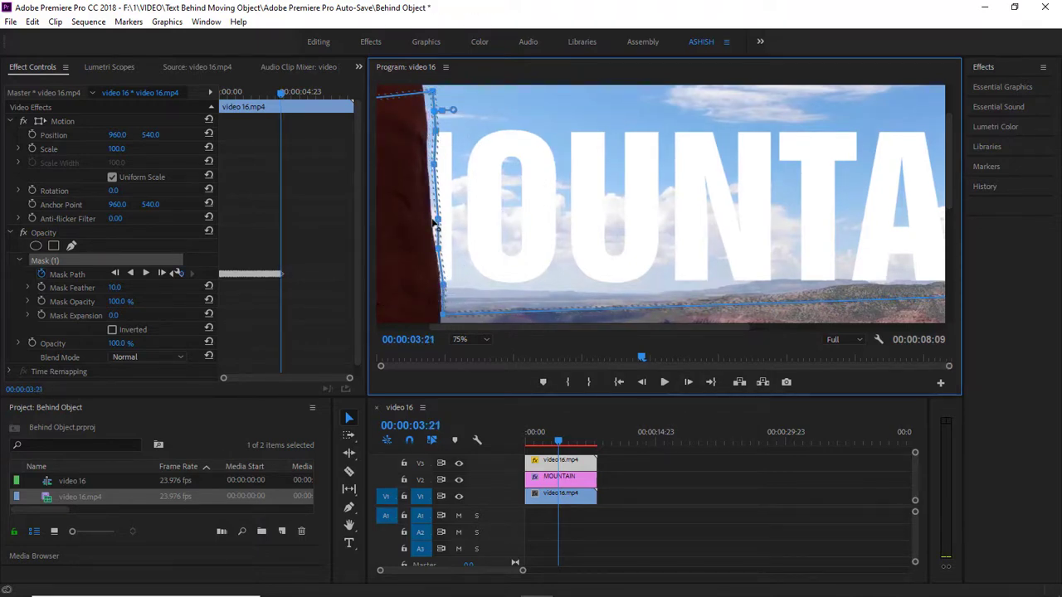
drag(433, 223, 437, 248)
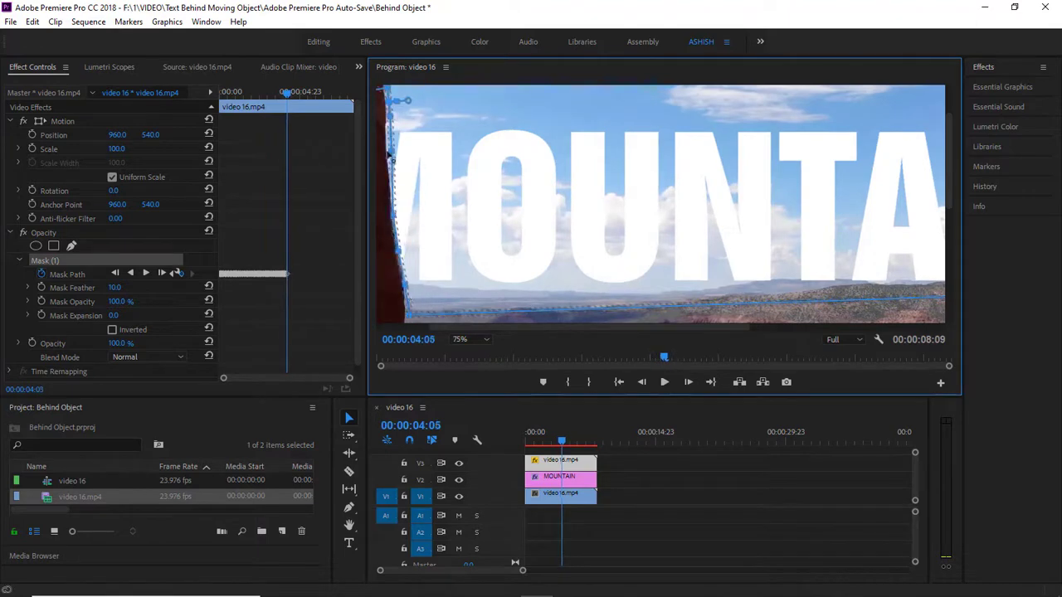
Inspect the final mask at 100% zoom, then set the Program monitor to 75% and back to Fit
click(466, 340)
click(470, 423)
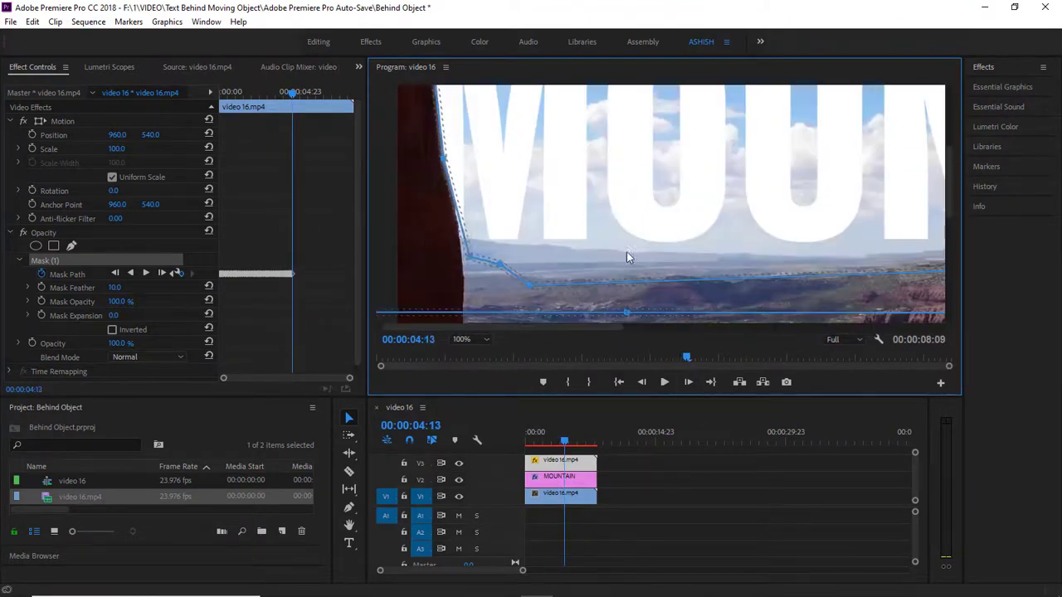
click(473, 339)
click(470, 410)
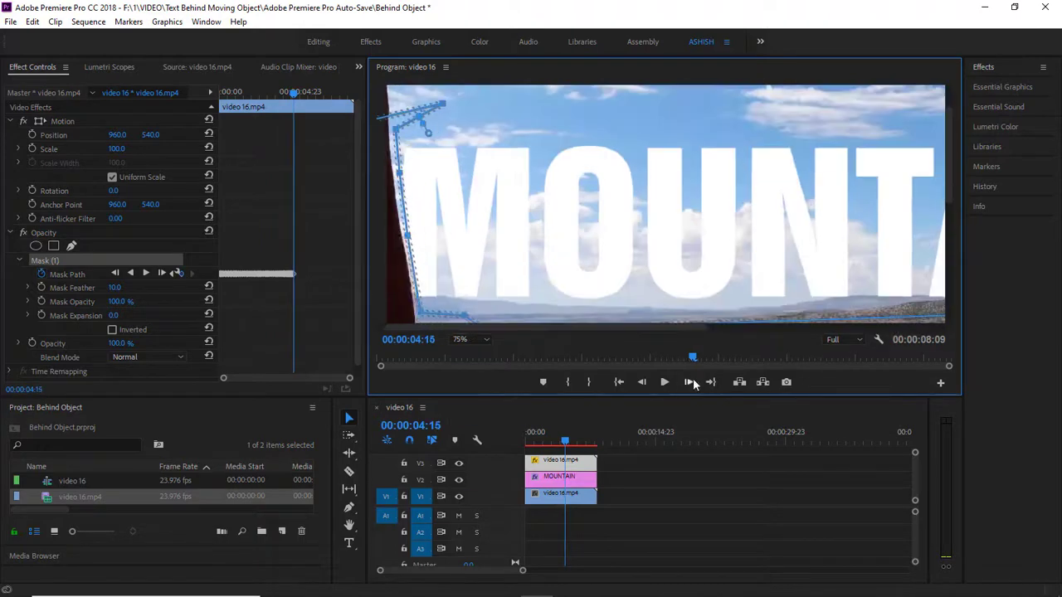
click(473, 340)
click(483, 353)
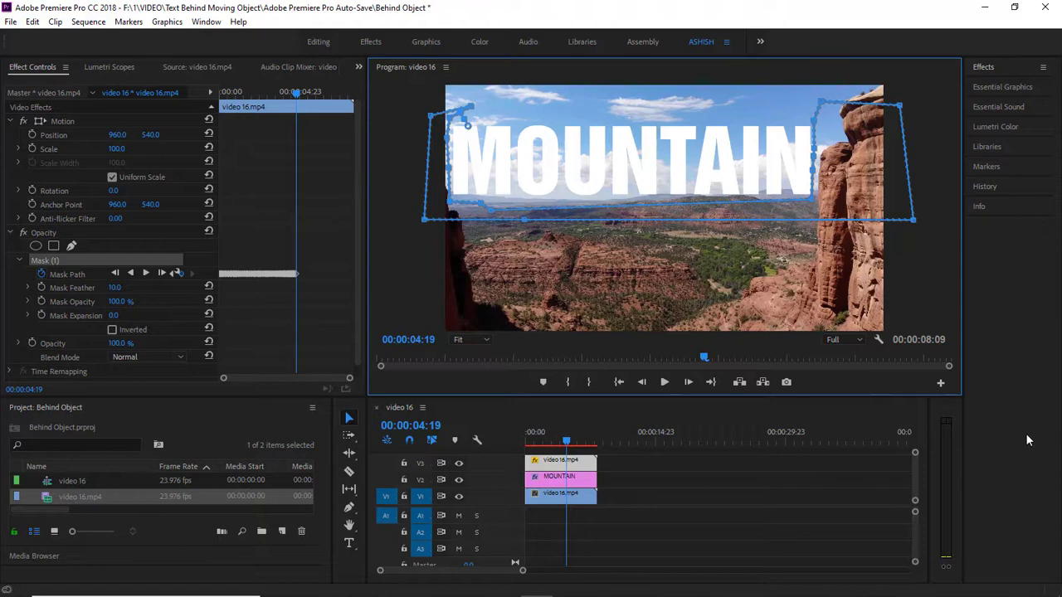
Return to the sequence start and play it back to watch MOUNTAIN appear behind the rocks
key(Home)
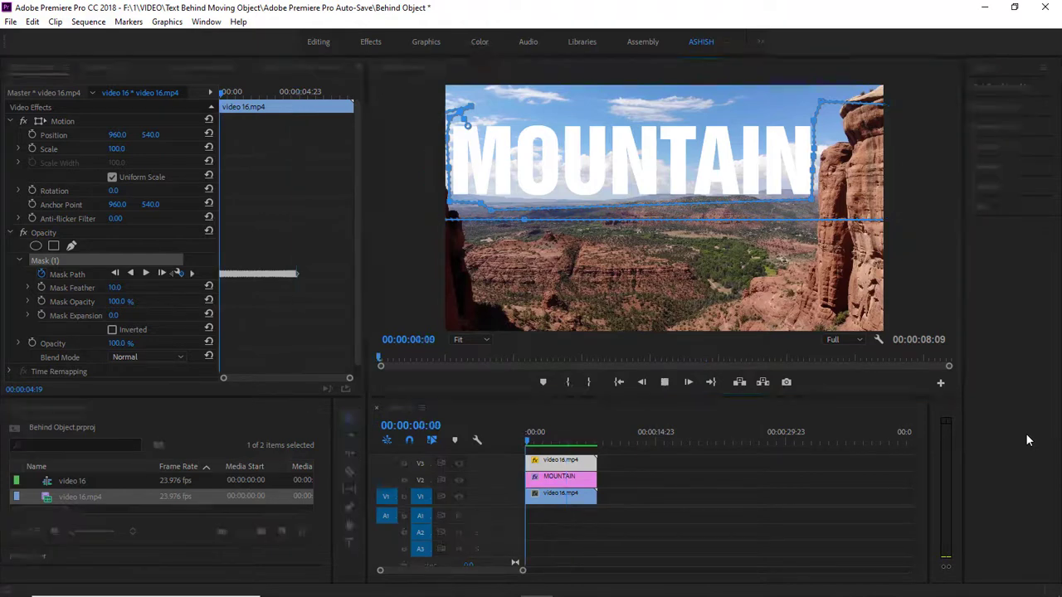
key(space)
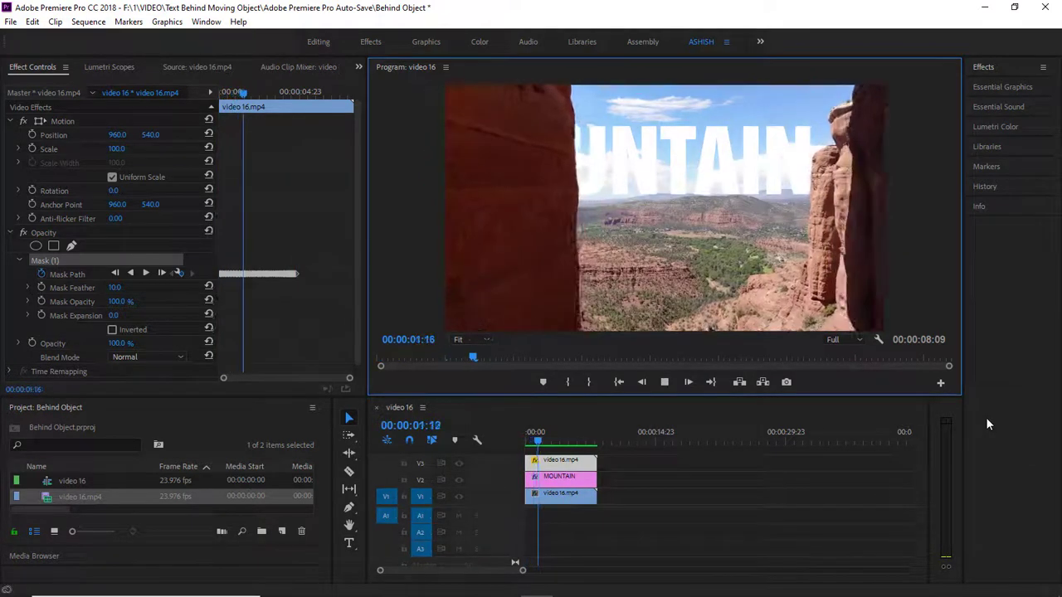